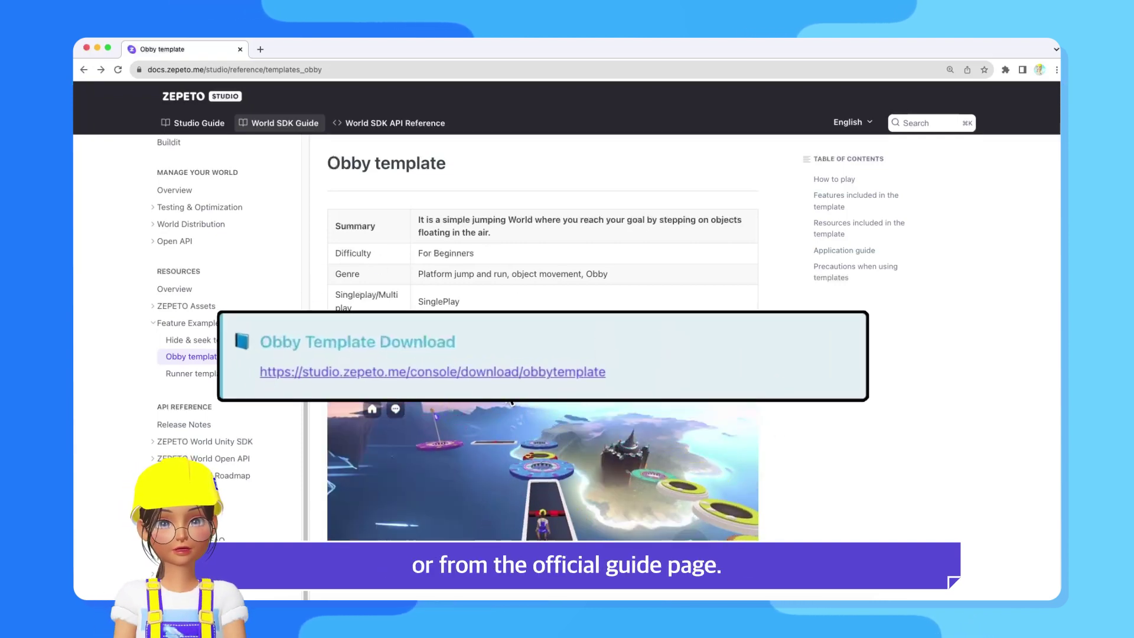
Accept the ZEPETO Terms of Use and download the World Obby Template zip (32 MB)
click(487, 374)
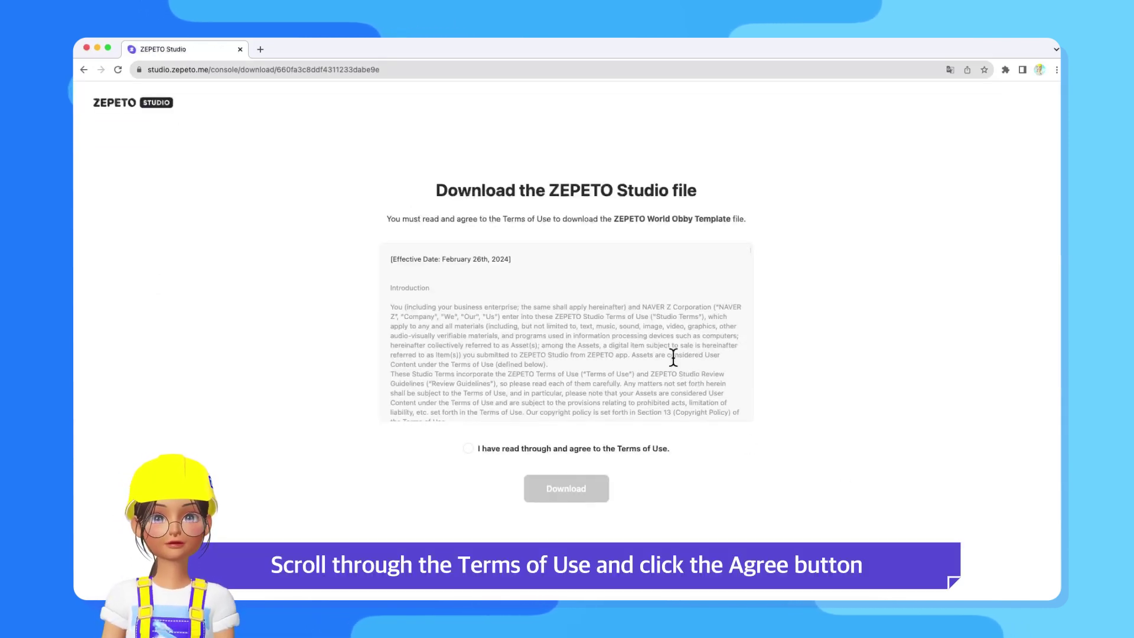
scroll(673, 358, down, 10)
scroll(674, 358, down, 10)
scroll(675, 361, down, 10)
scroll(675, 361, down, 10)
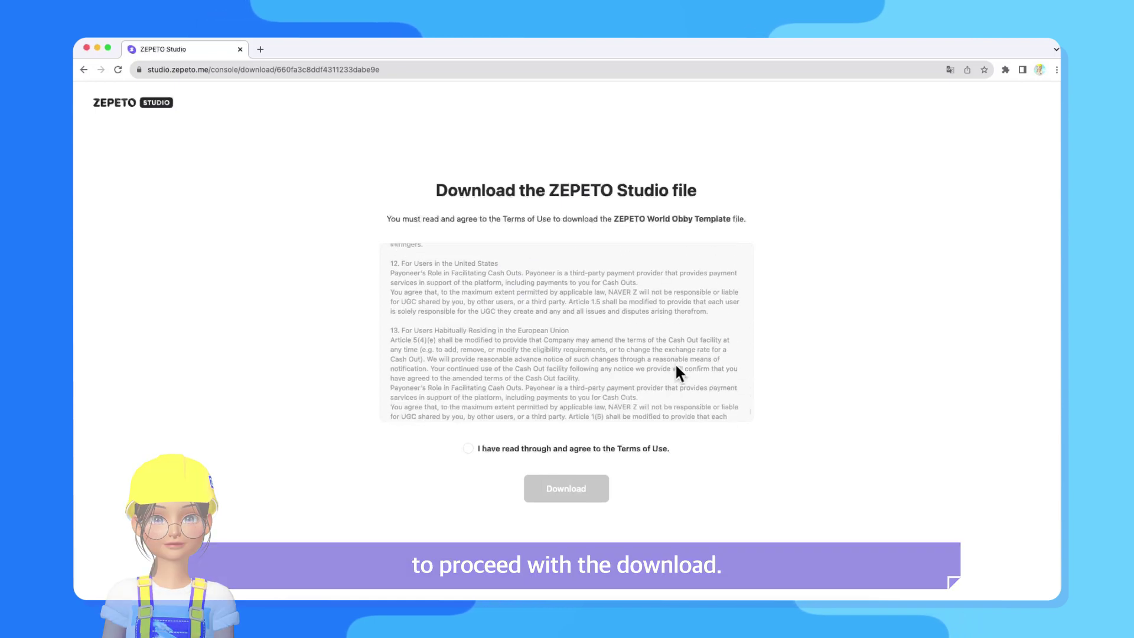
scroll(674, 363, down, 5)
click(467, 296)
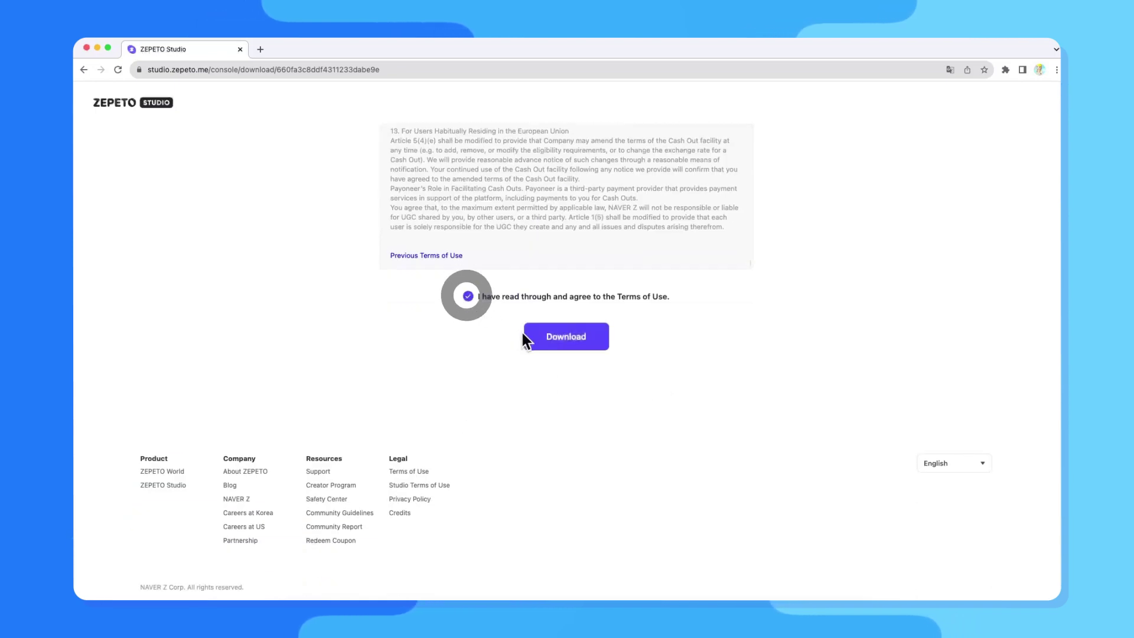
click(557, 342)
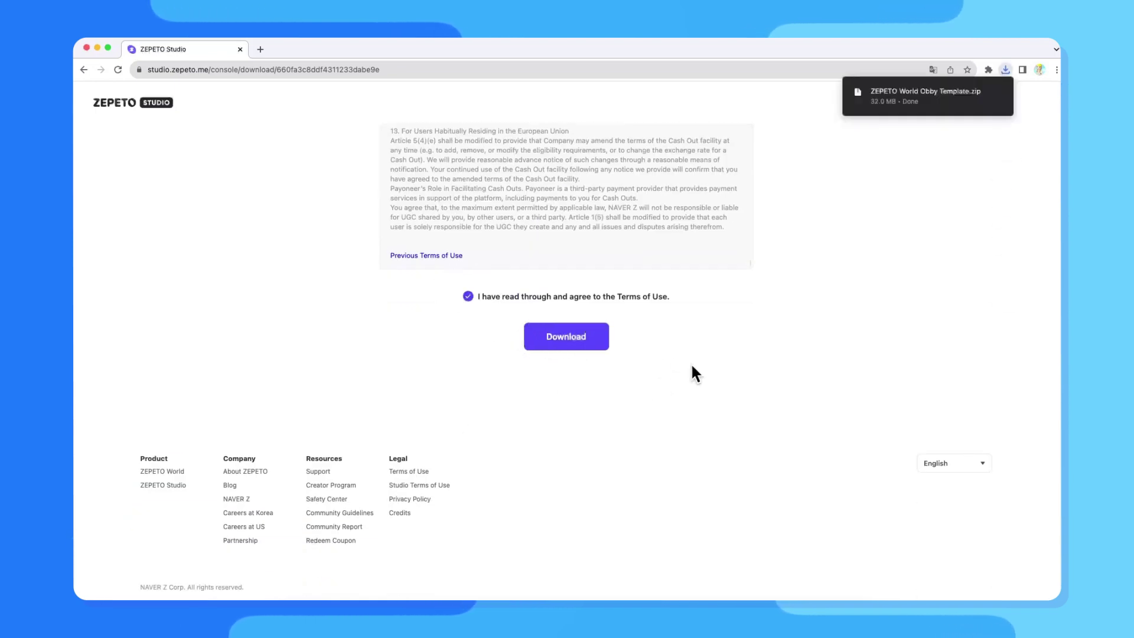
scroll(693, 373, up, 2)
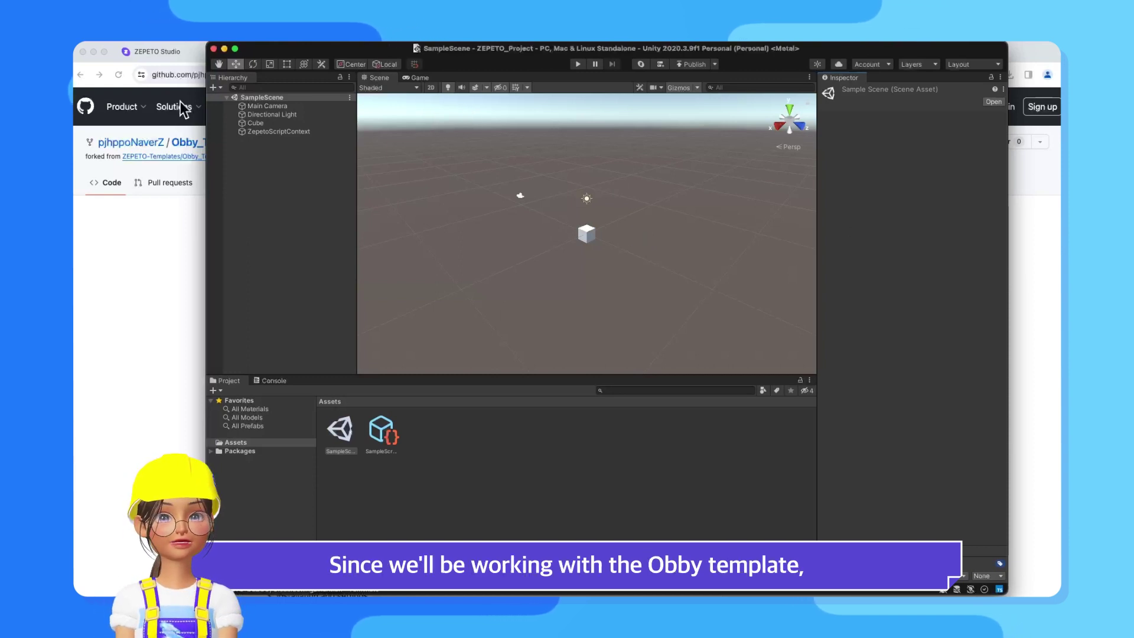
Close the sample ZEPETO project and start adding an existing project folder in Unity Hub
click(213, 49)
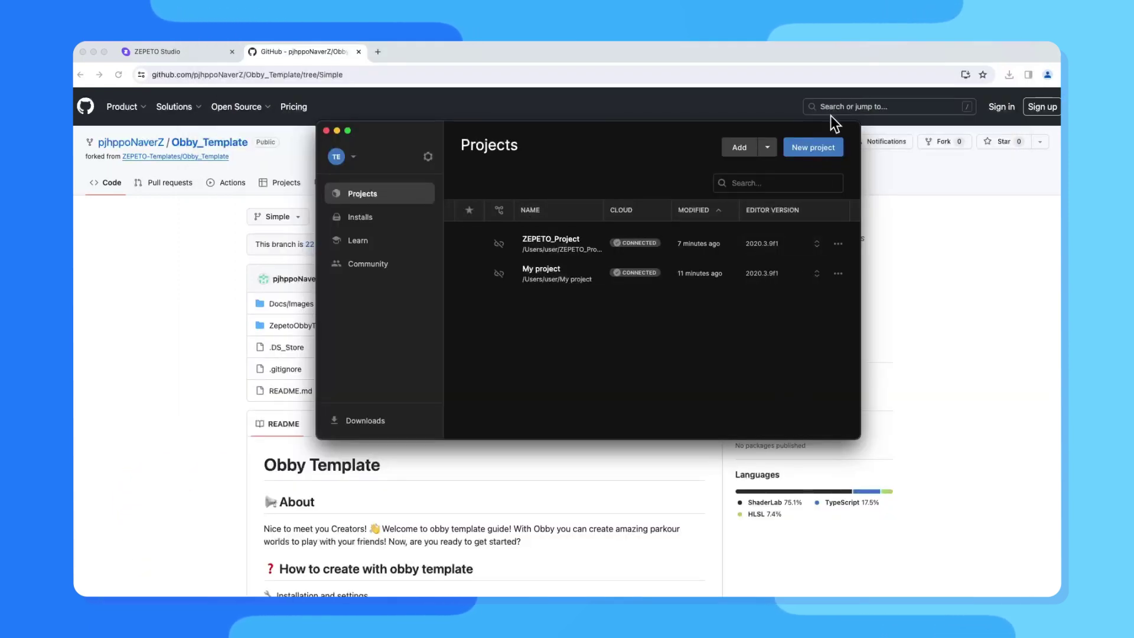
click(742, 159)
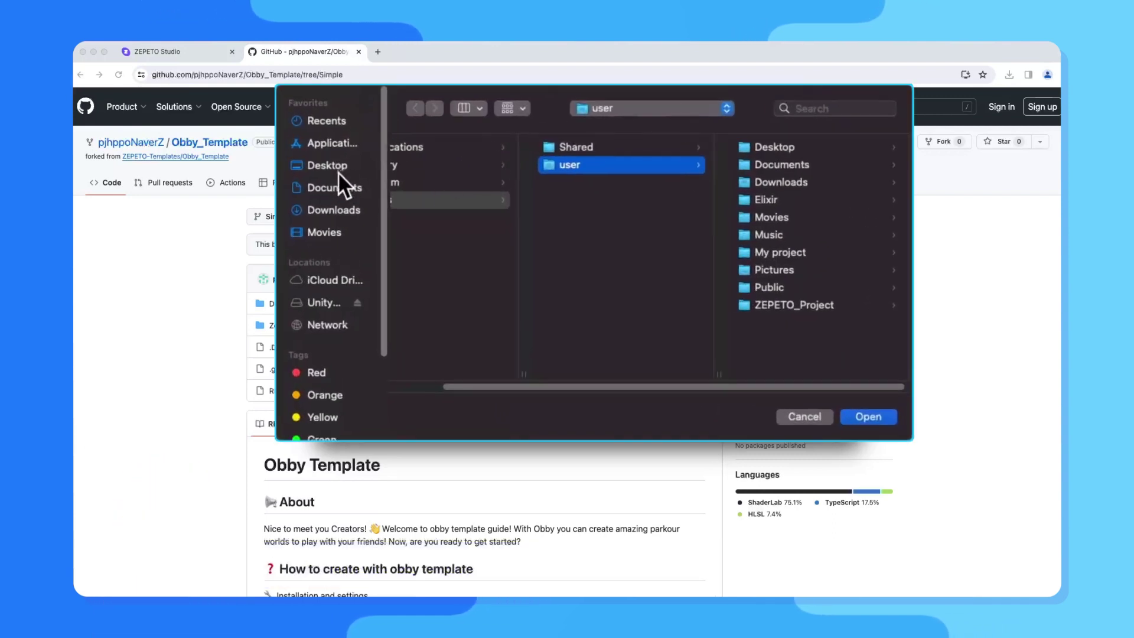
Add the Downloads > Obby_Template-Simple > ZepetoObbyTemplate folder, which contains Assets, as a project
click(752, 182)
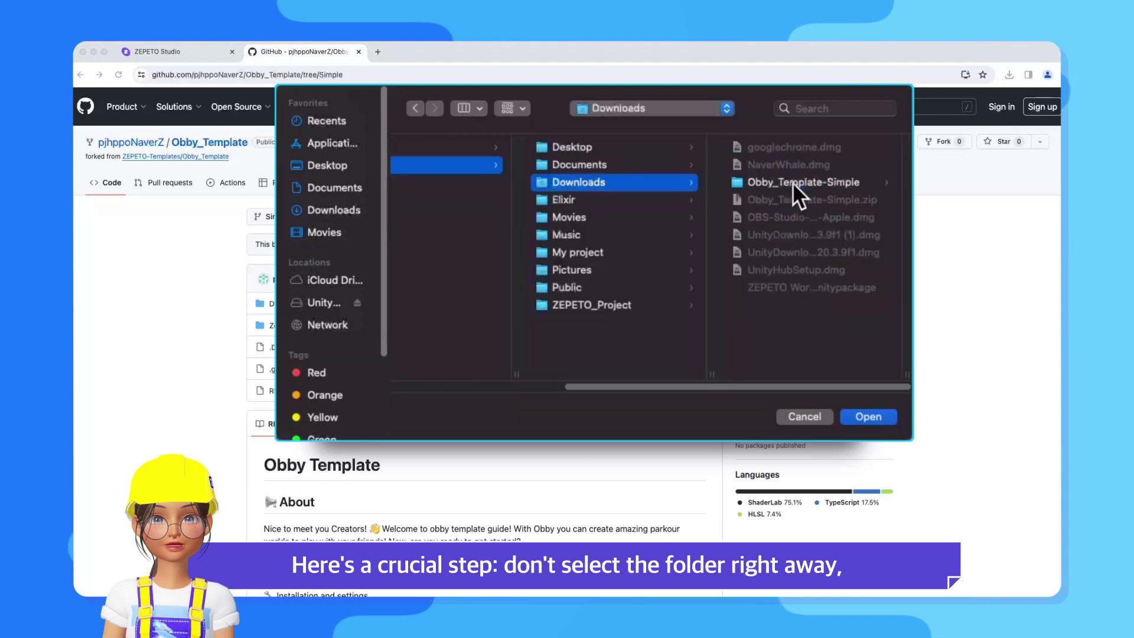
click(824, 185)
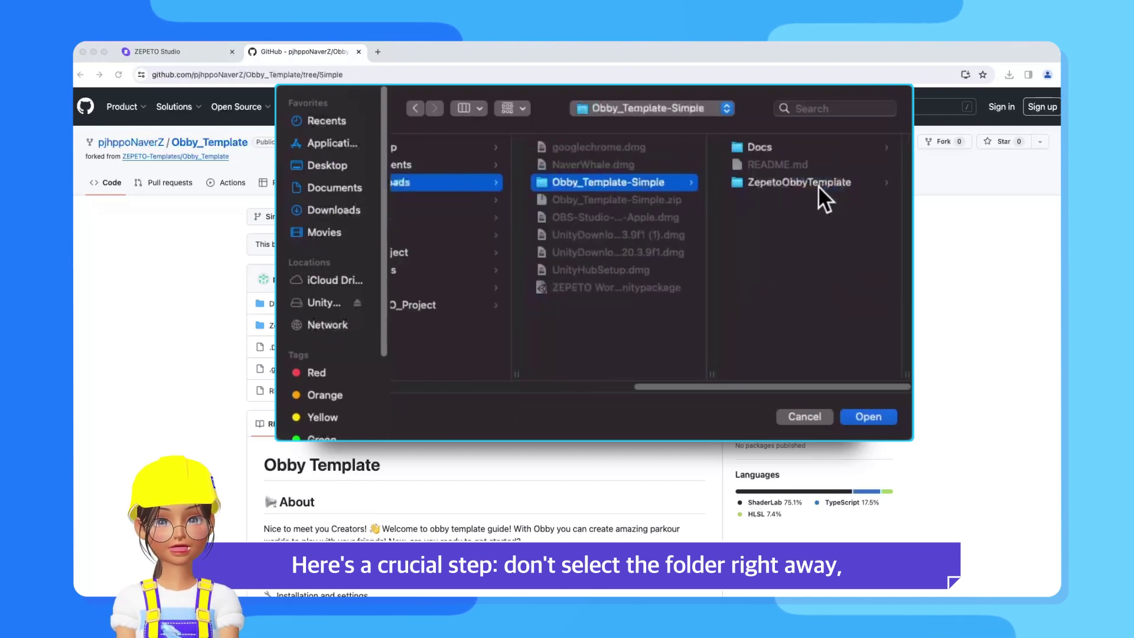
click(778, 187)
click(768, 147)
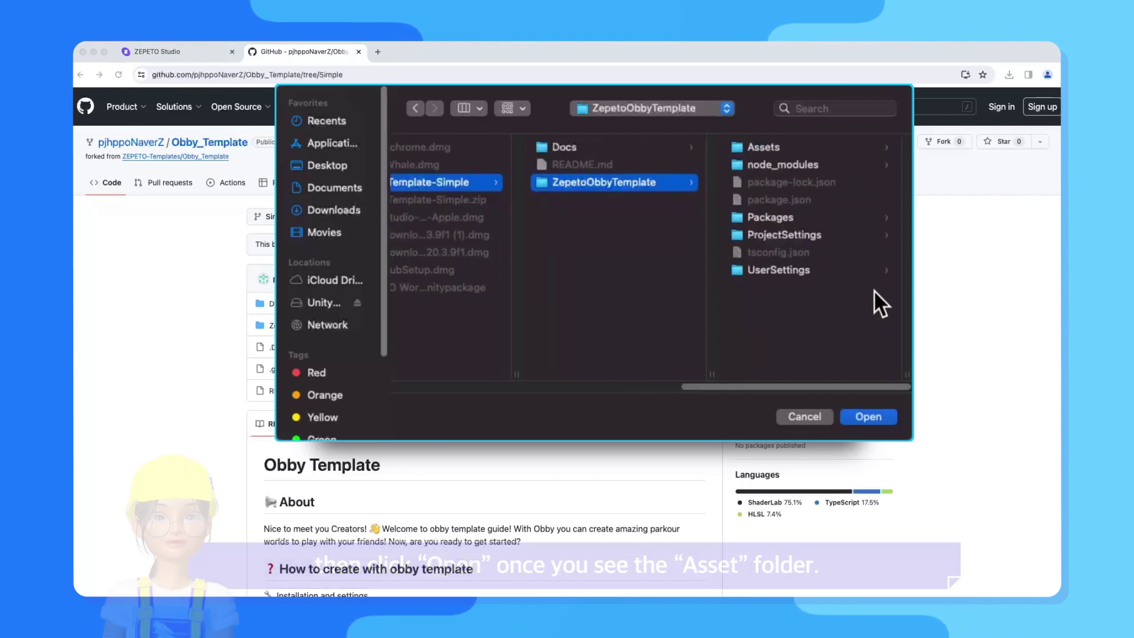
click(849, 415)
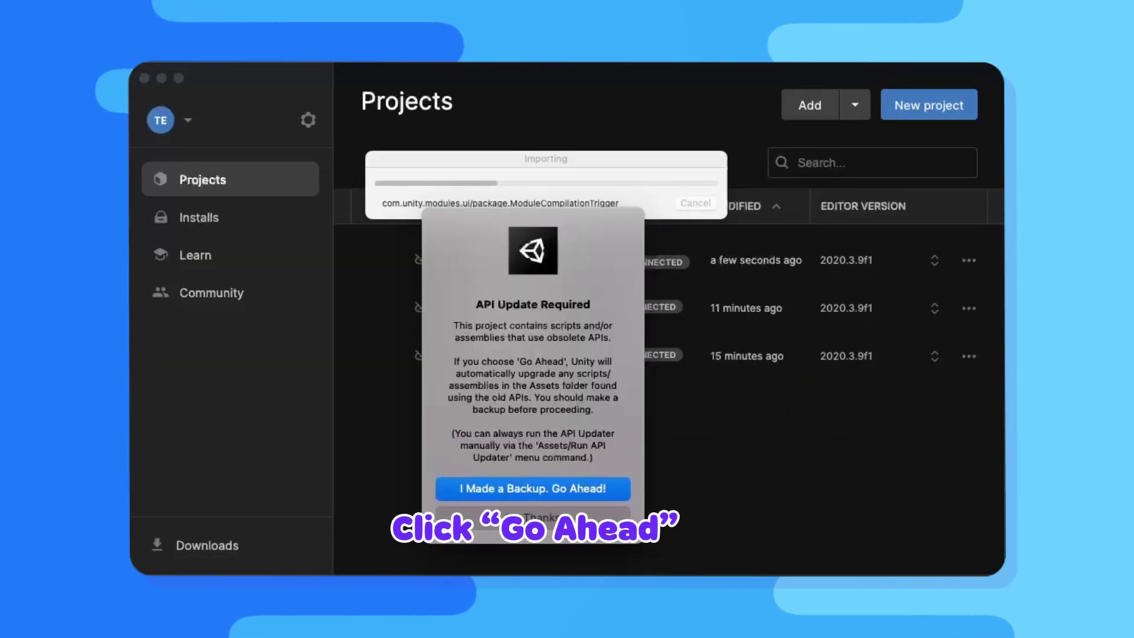
Approve the API upgrade with 'I Made a Backup. Go Ahead!' and open the Obby scene asset
click(576, 491)
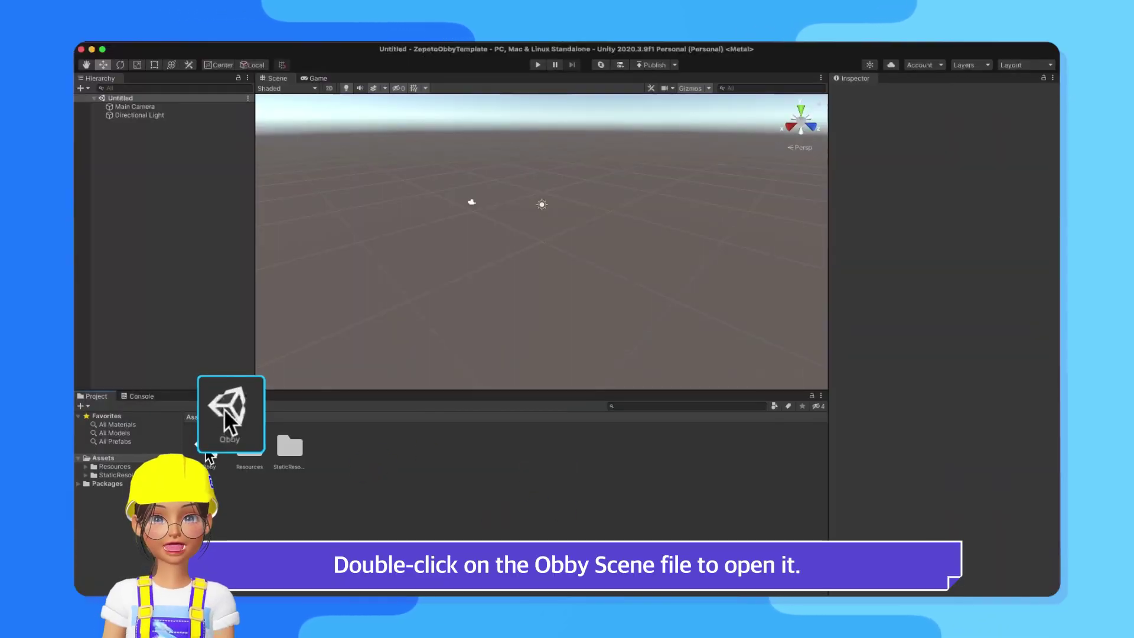
double_click(207, 451)
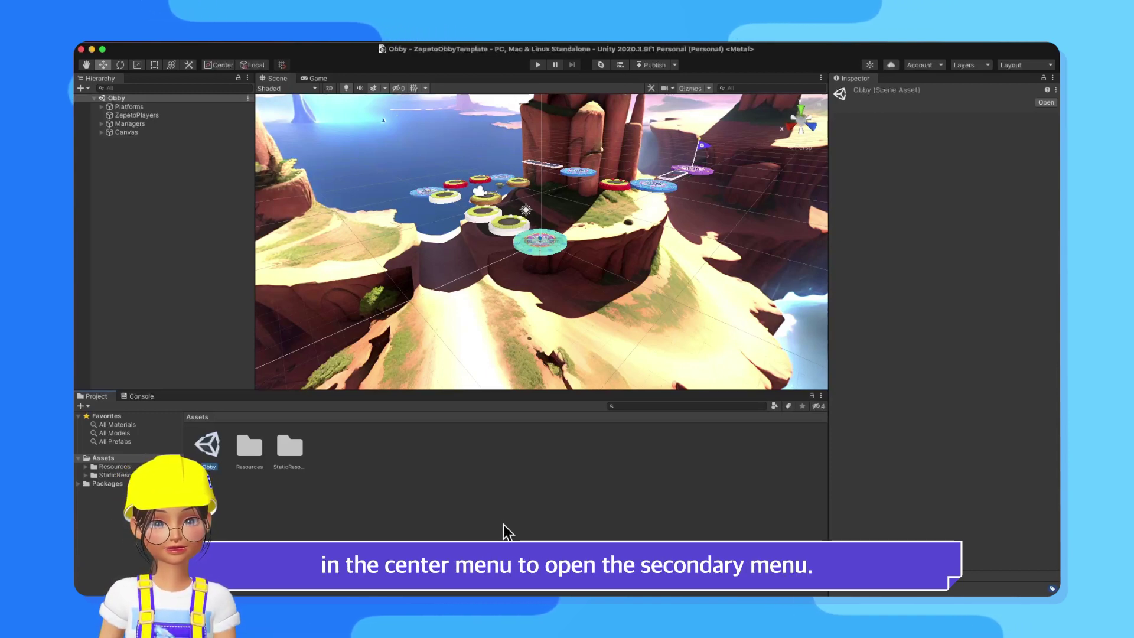
Open the ZEPETO Service Login settings from the Publish menu and enlarge that window
click(677, 66)
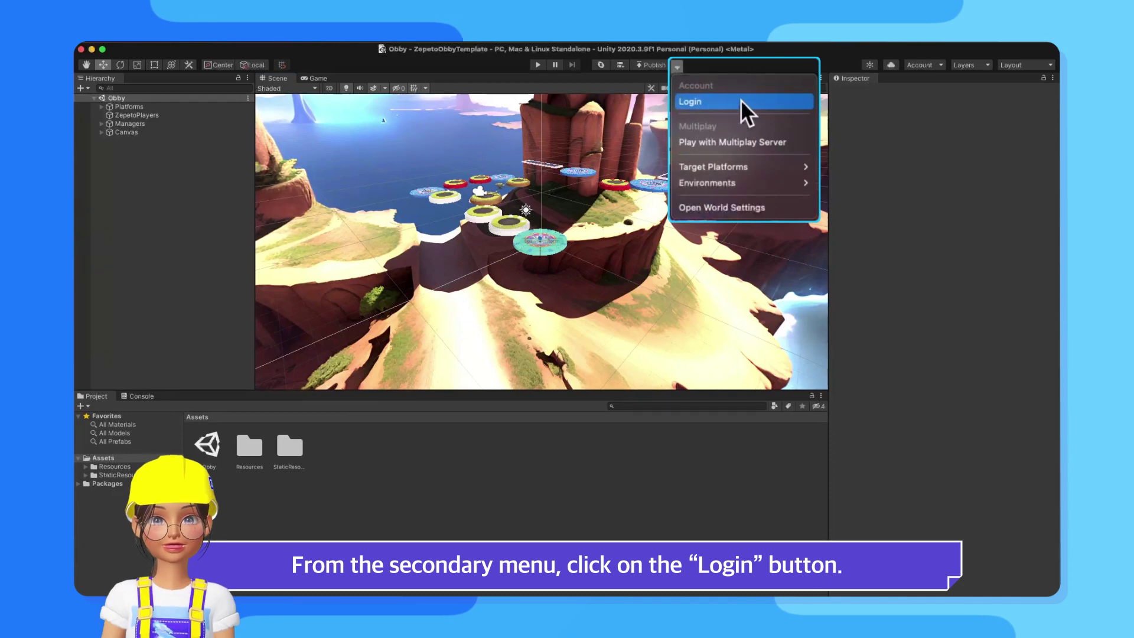
click(745, 104)
drag(742, 249, 459, 75)
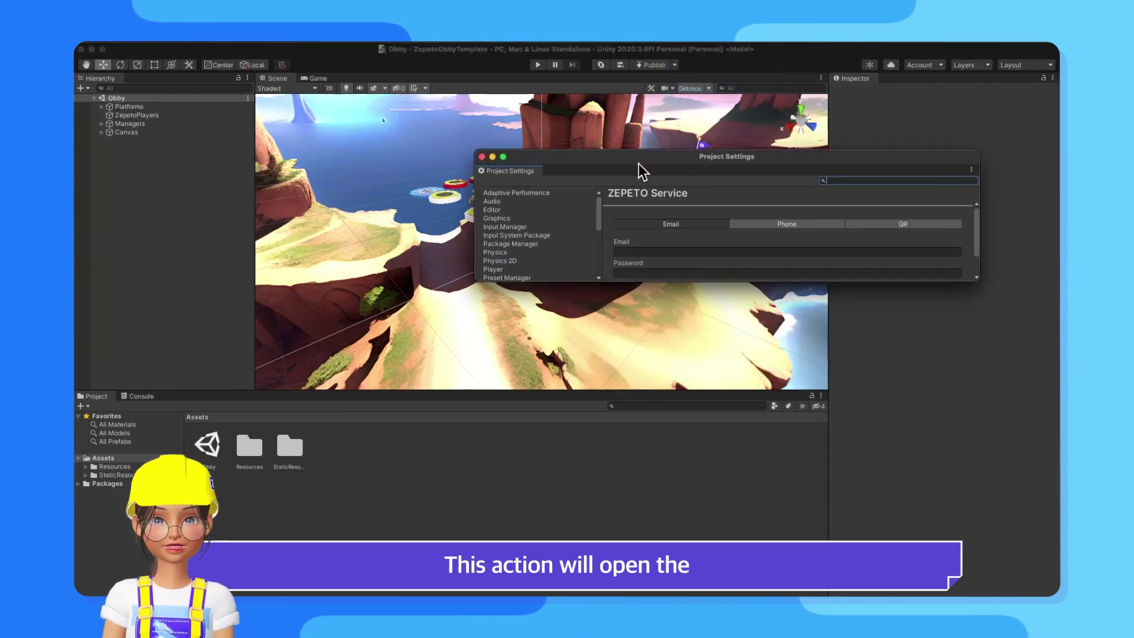
drag(797, 184, 925, 432)
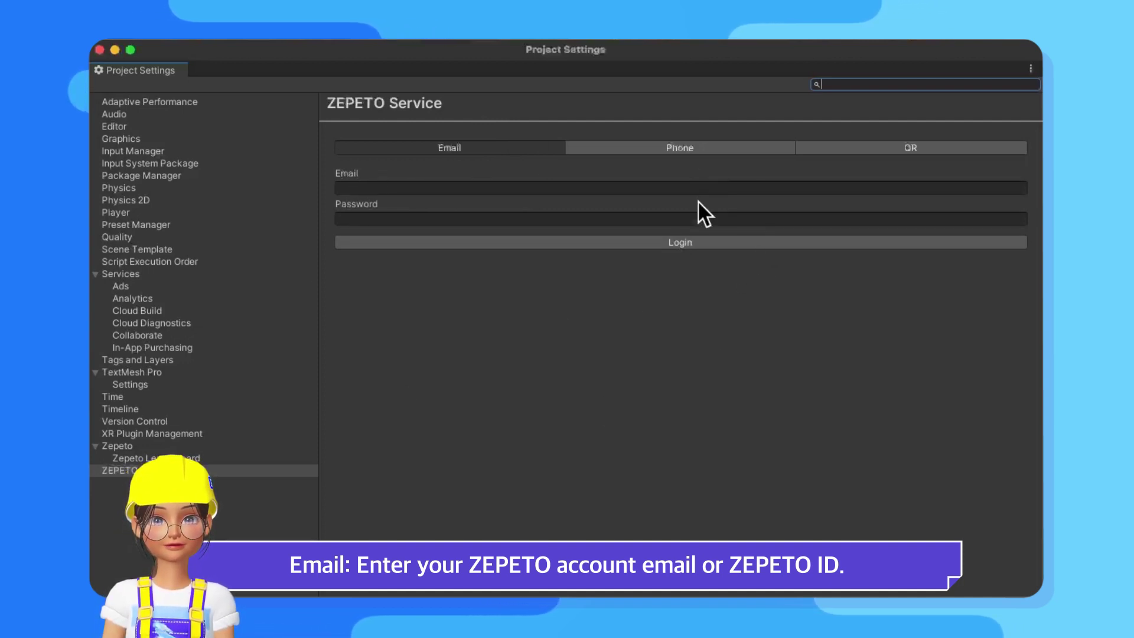
Preview the Phone and QR sign-in options, then return to Email sign-in
click(667, 151)
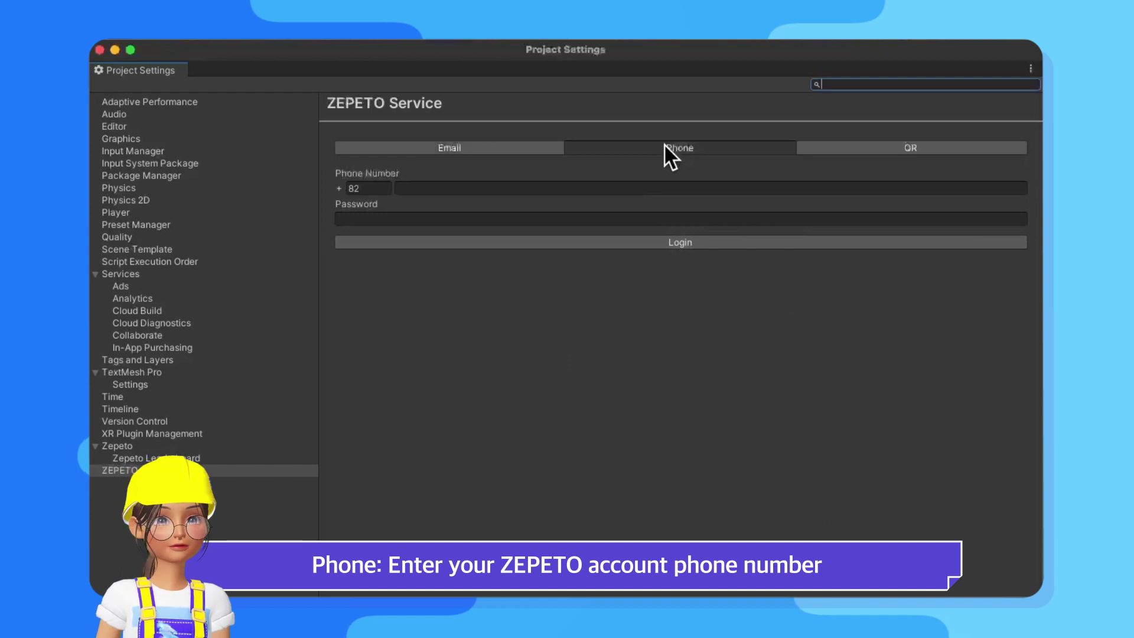
click(911, 148)
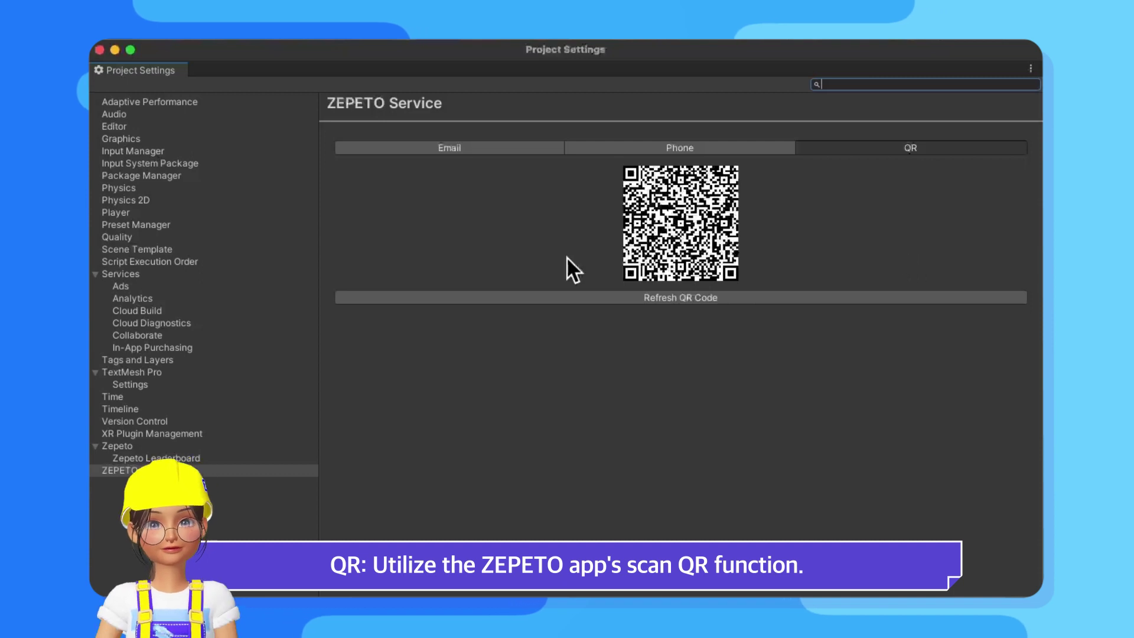
click(441, 148)
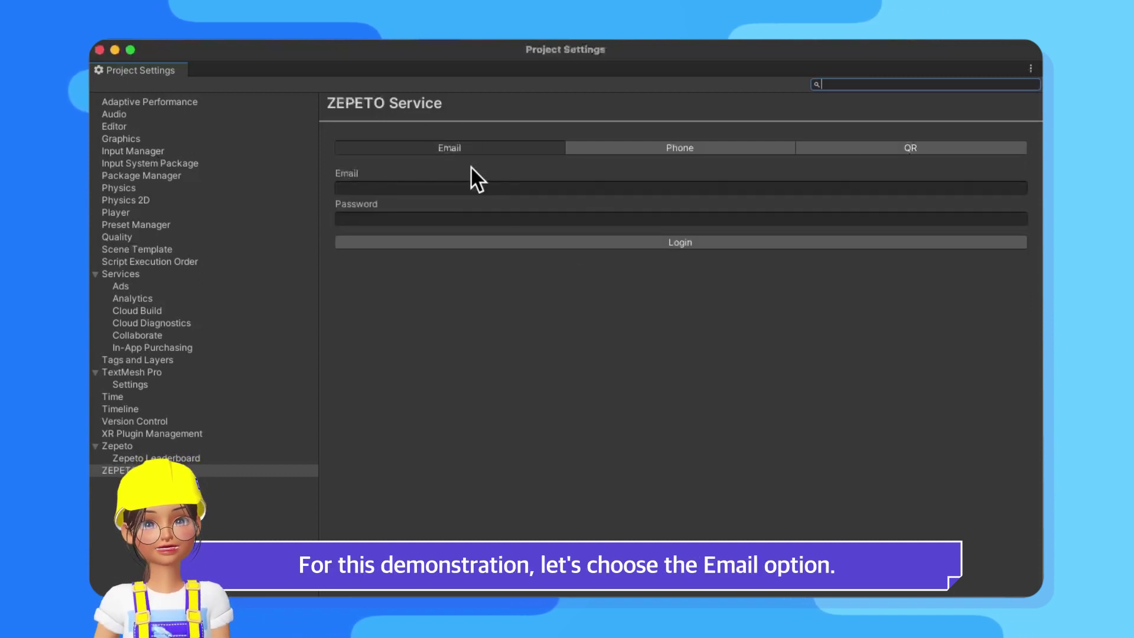
Log in to ZEPETO Service with email and password, then open the World Name list
click(536, 184)
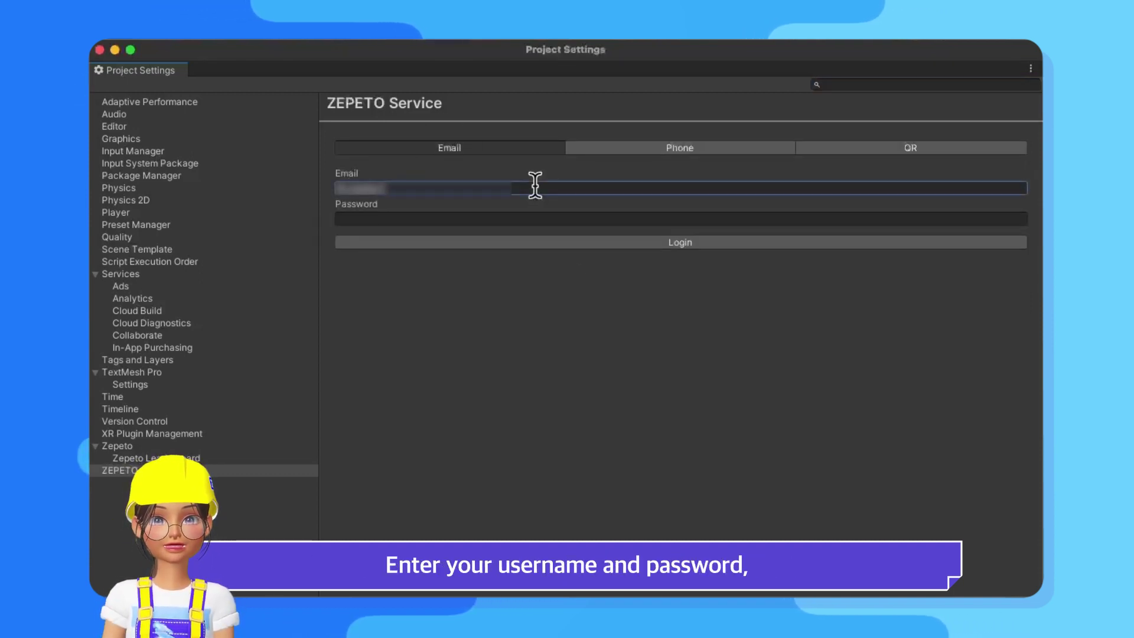
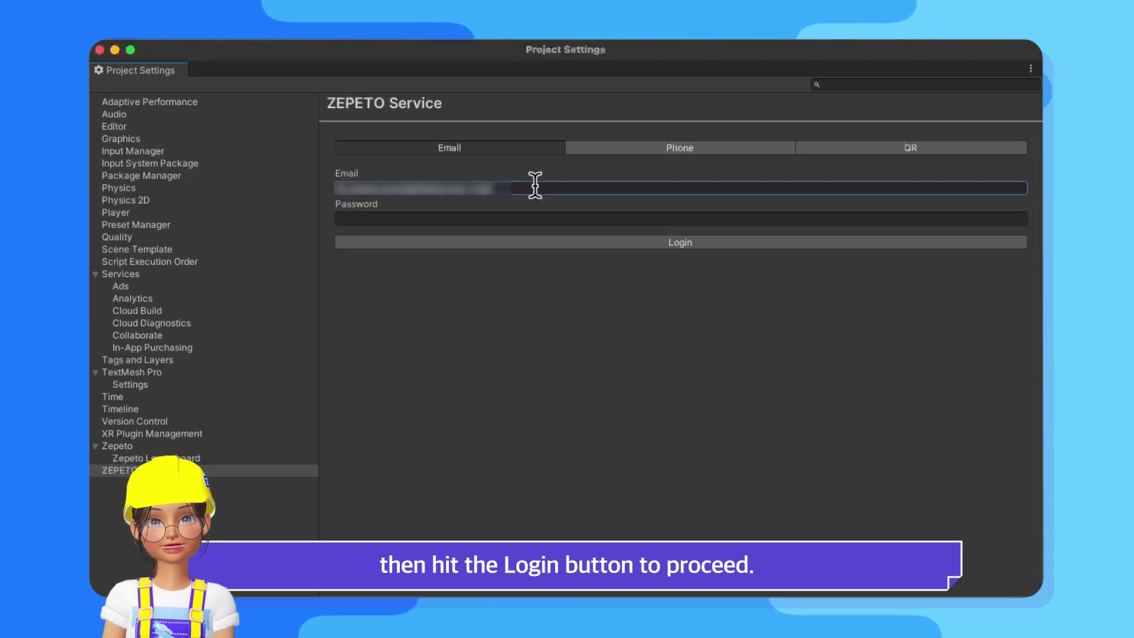
key(Tab)
text(*********)
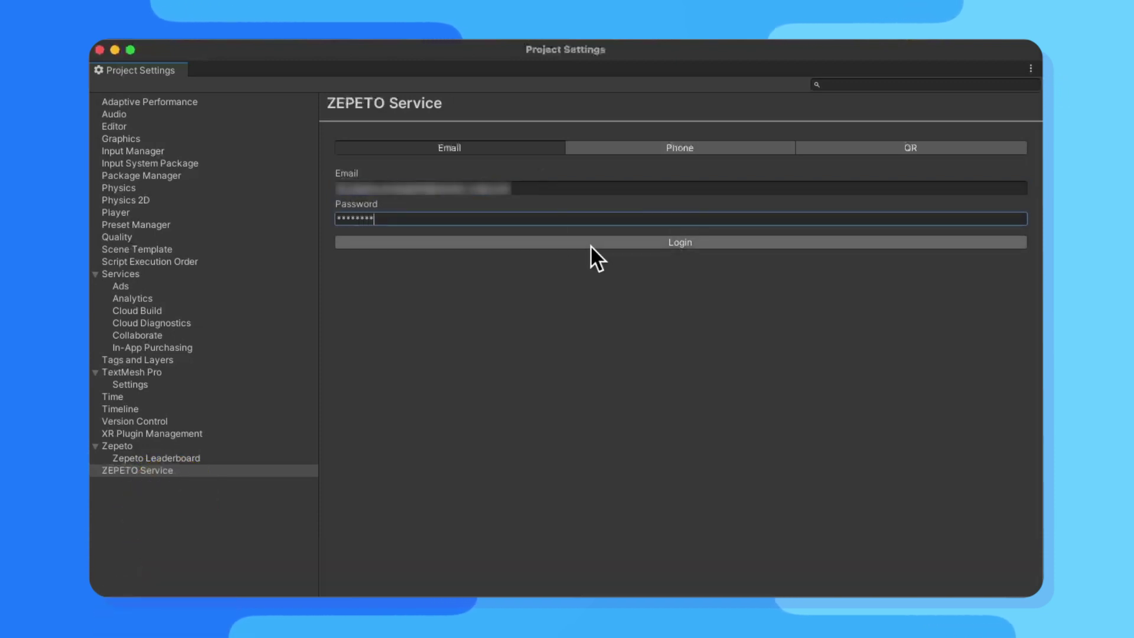
click(591, 245)
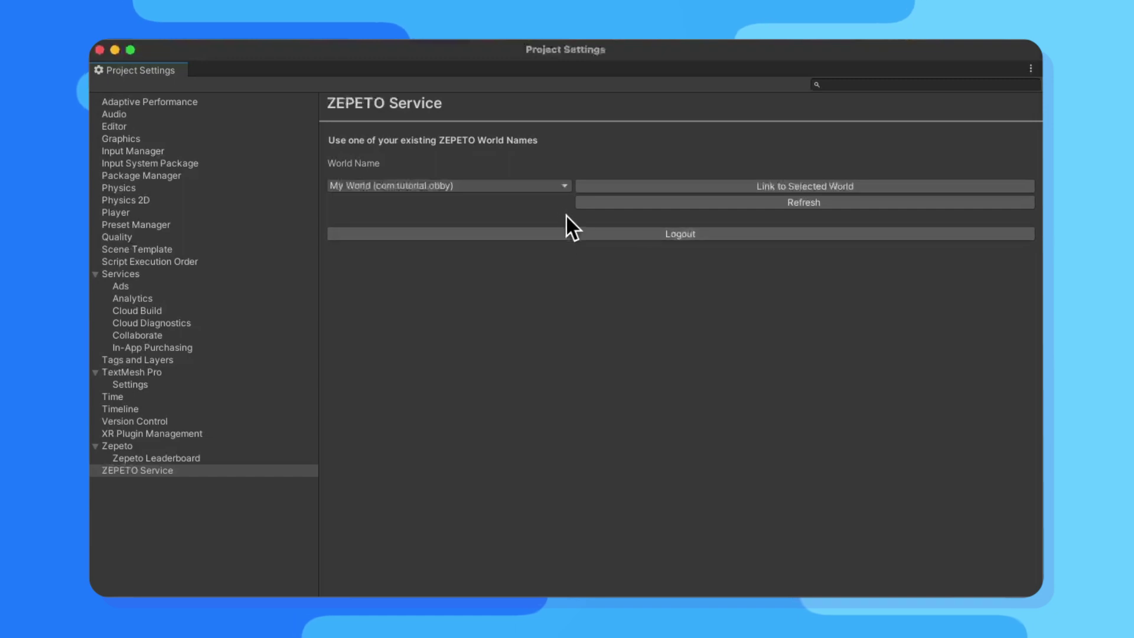
click(550, 185)
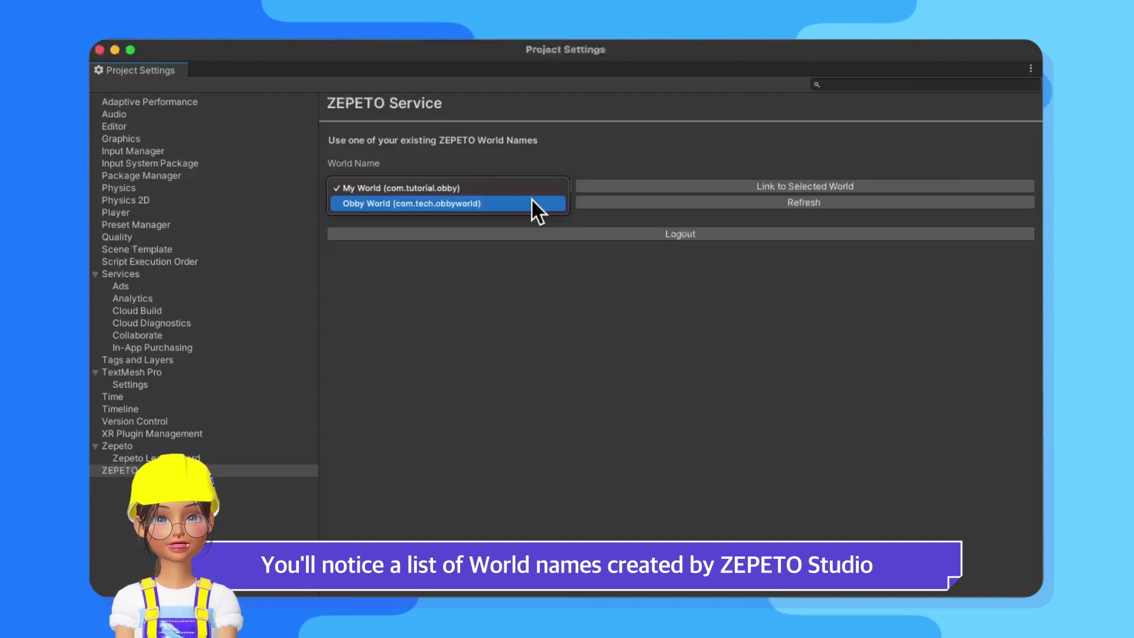
Select Obby World (com.tech.obbyworld) and link the project to it
click(531, 203)
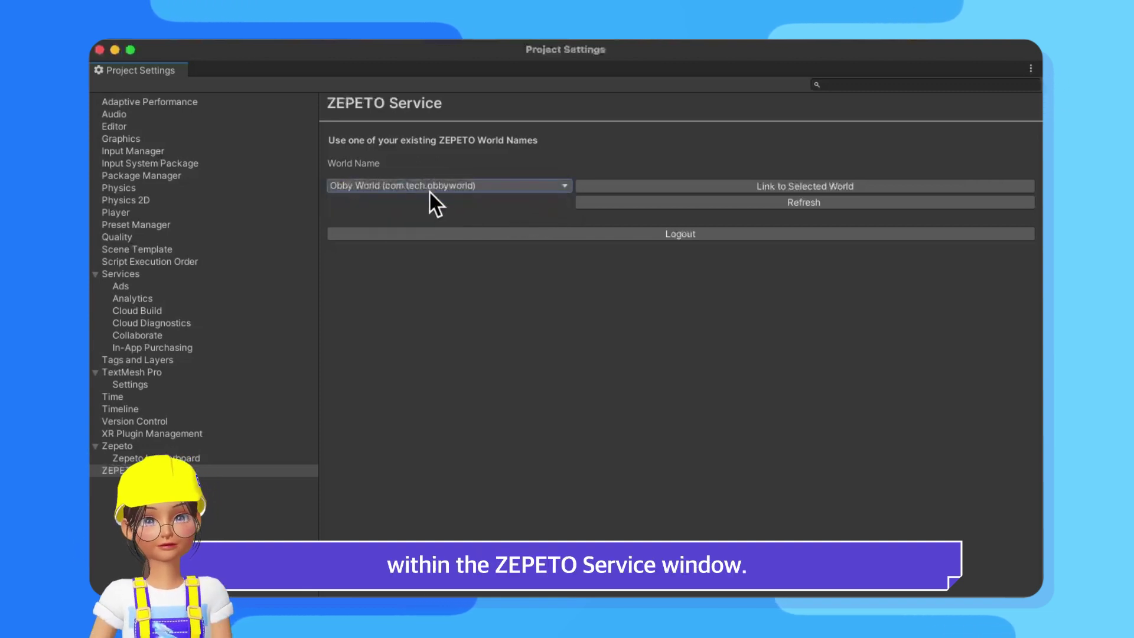
click(732, 186)
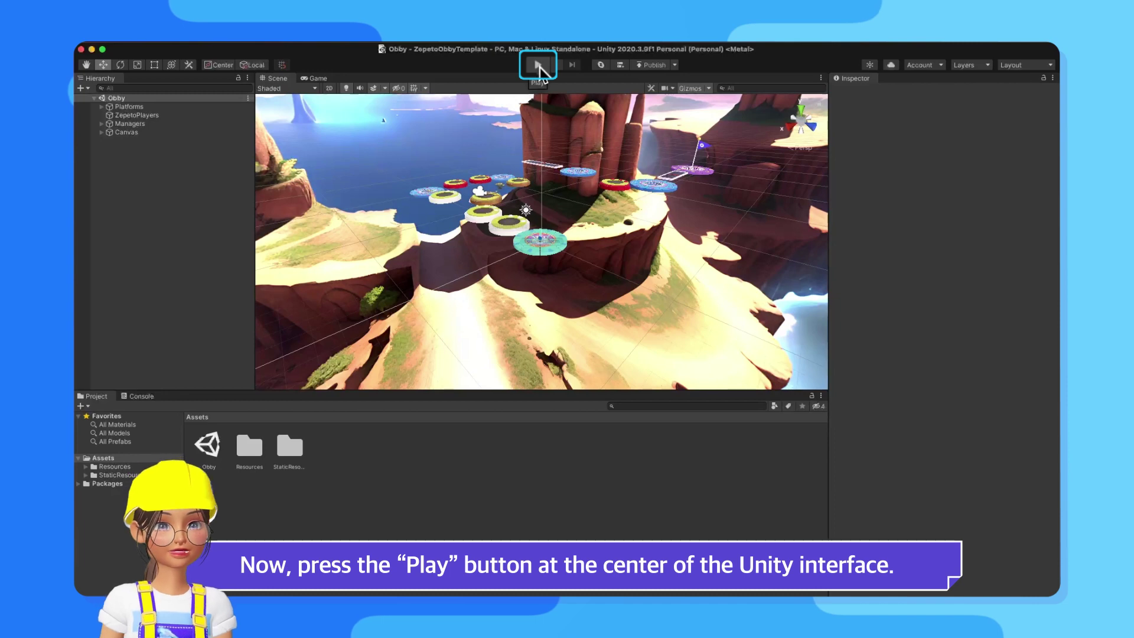
Play-test the Obby scene from the starting platform, then exit Play mode
click(540, 66)
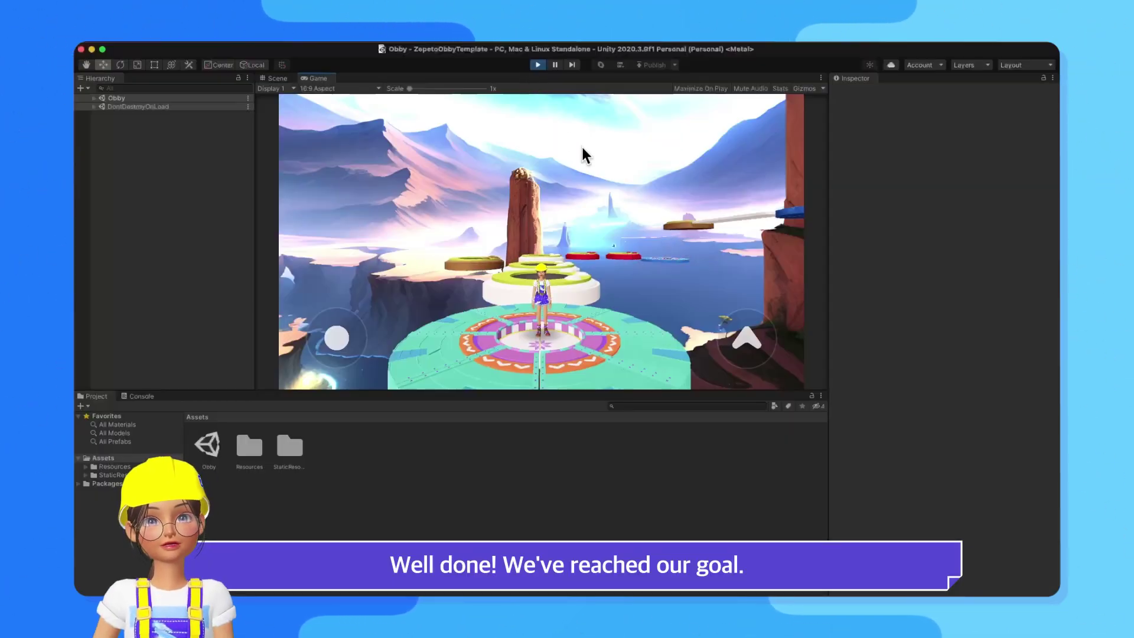
click(540, 65)
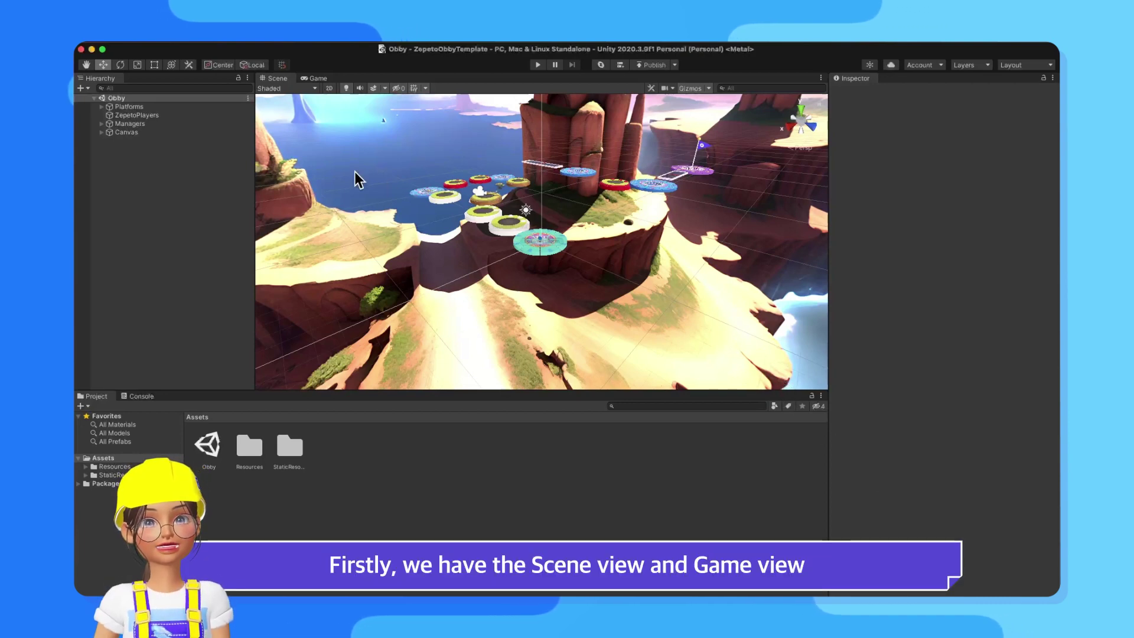
click(324, 78)
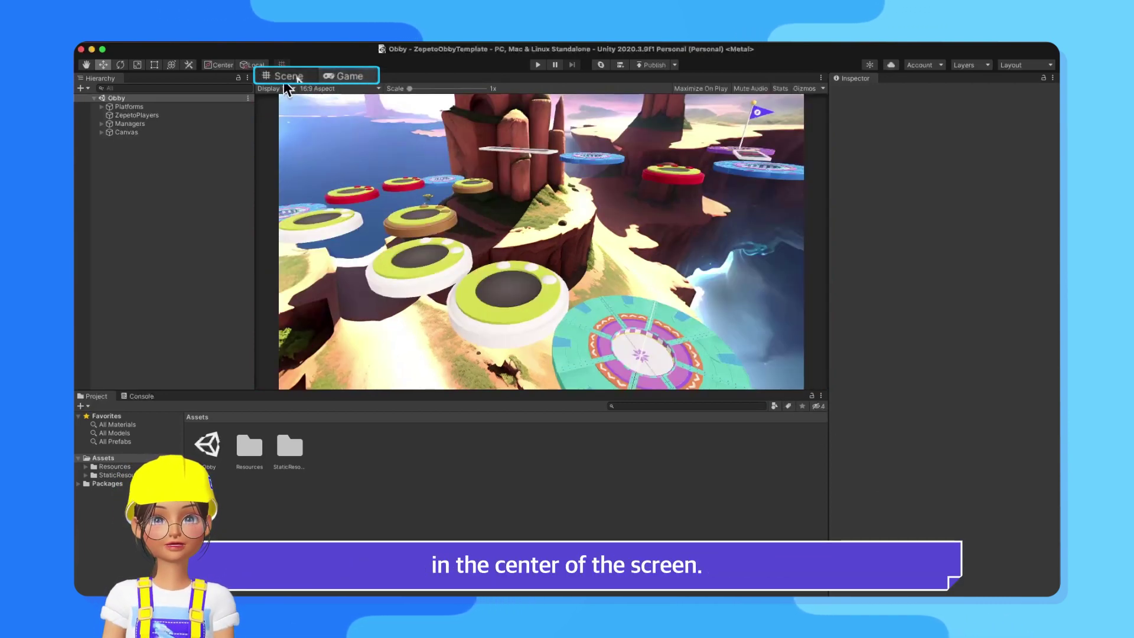
click(289, 77)
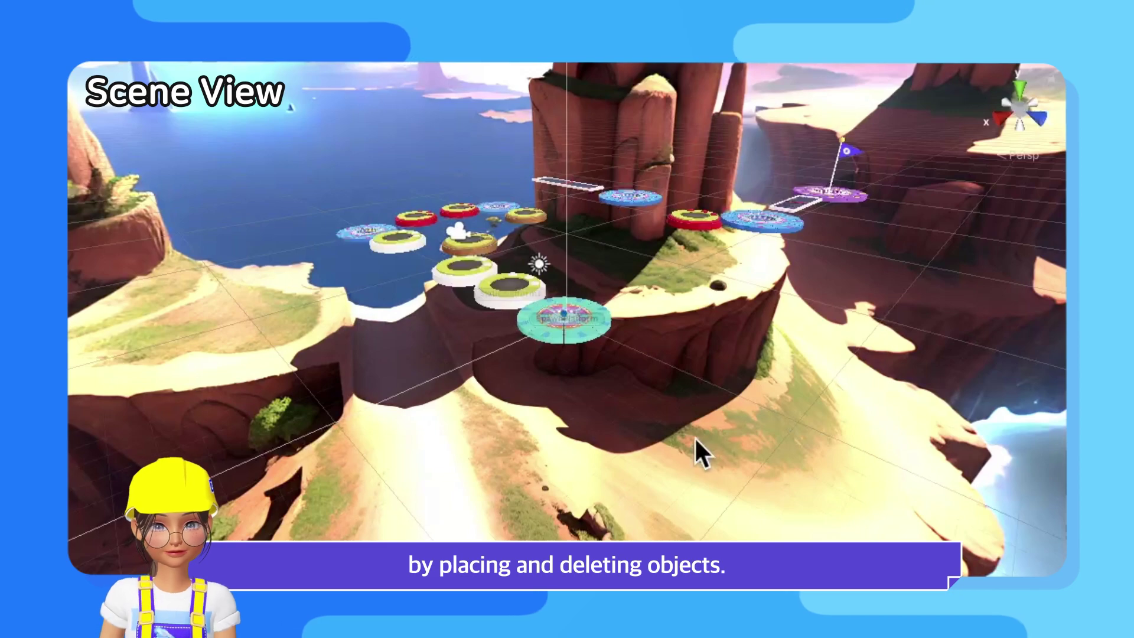
scroll(598, 389, up, 2)
scroll(543, 326, up, 2)
scroll(641, 252, up, 2)
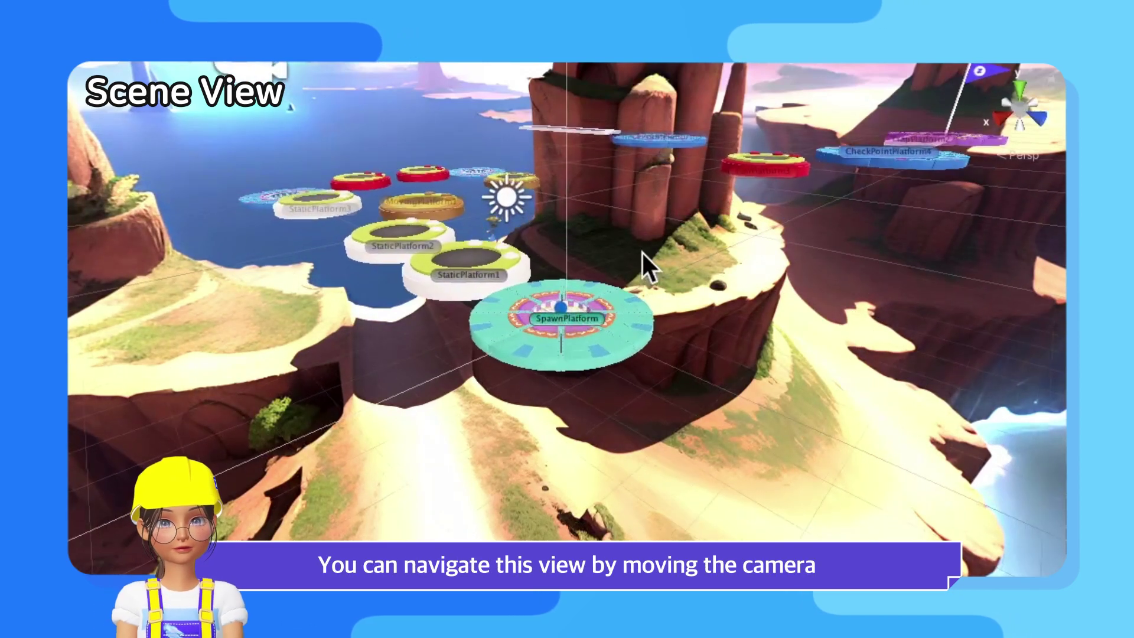
scroll(641, 250, up, 2)
scroll(642, 251, up, 2)
scroll(641, 251, up, 2)
Pan with the arrow keys and orbit the Scene view from the spawn platform toward the rock pillars
key(Left)
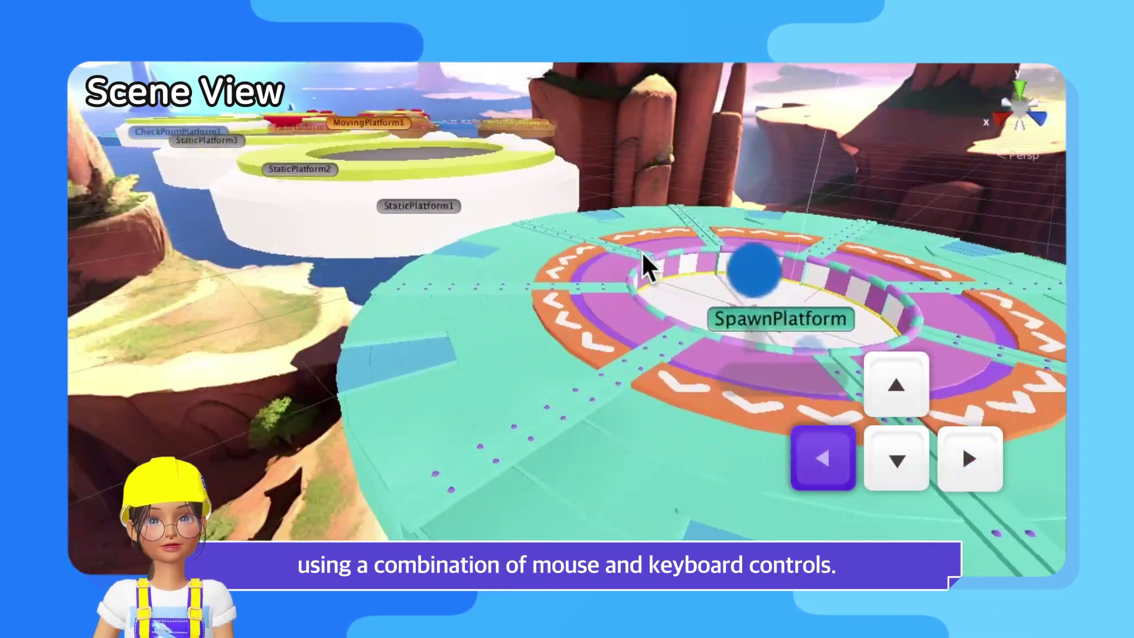
key(Right)
key(Down)
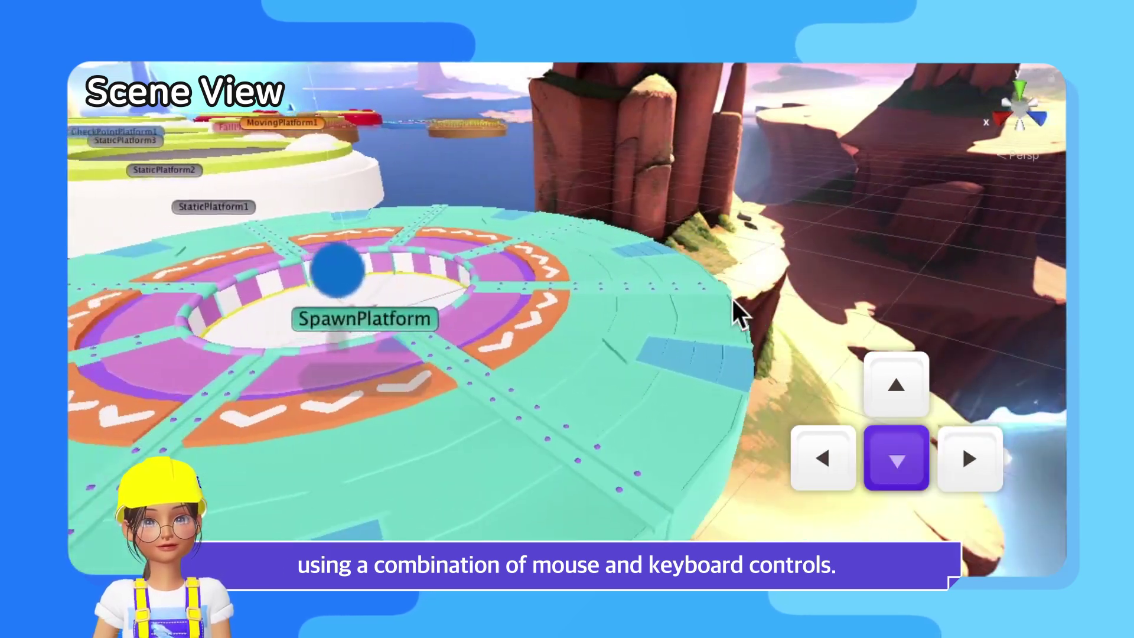
key(Left)
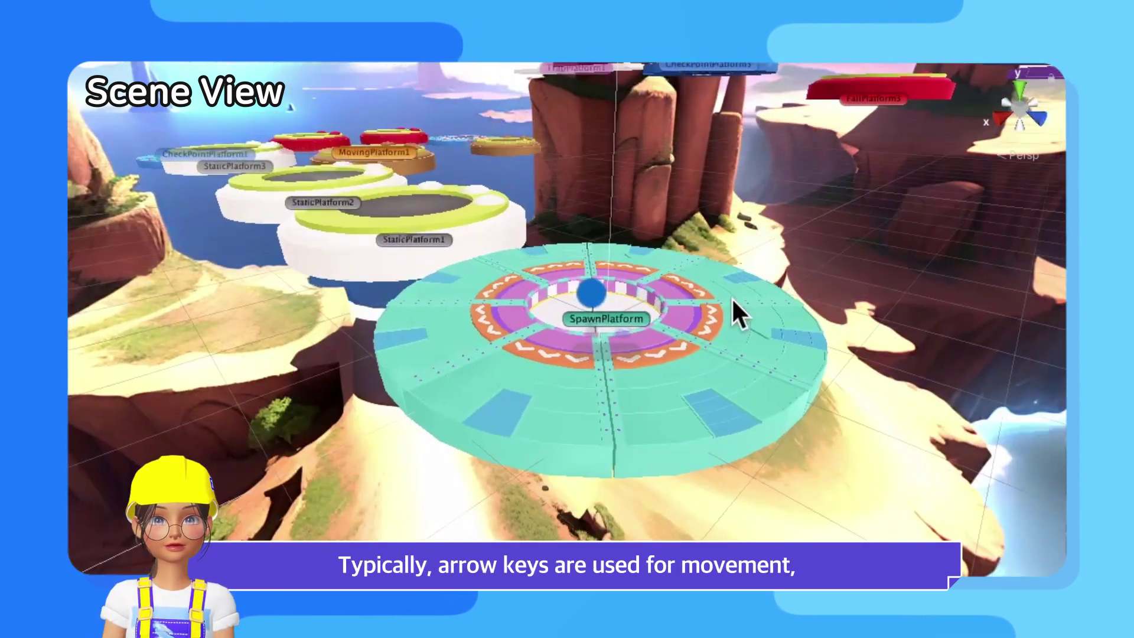
right_drag(717, 240, 793, 226)
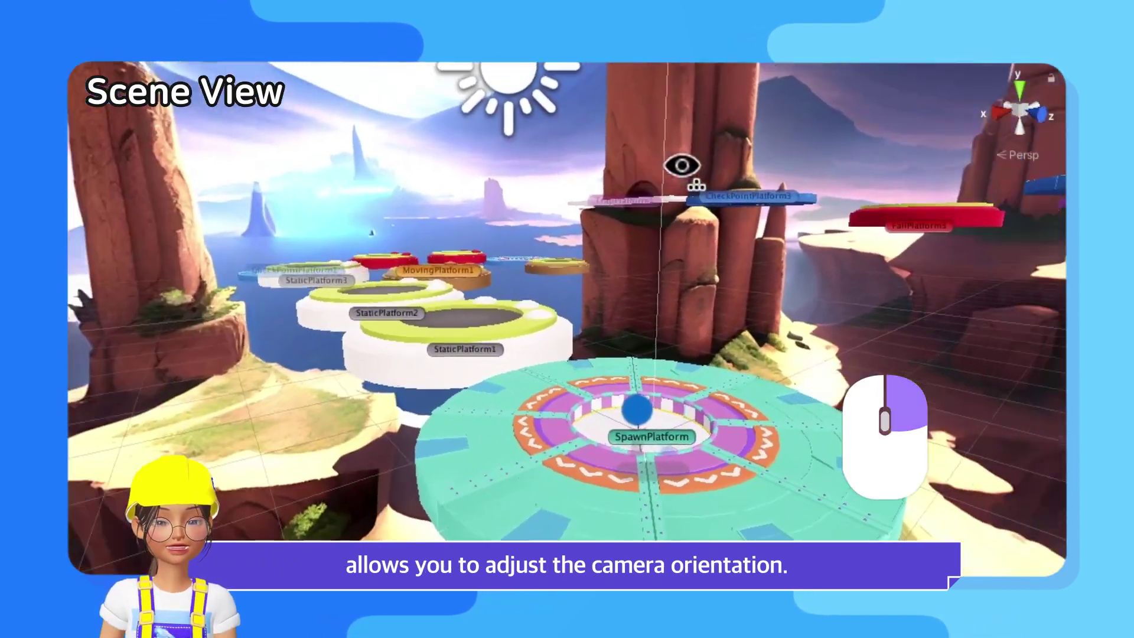
right_drag(793, 226, 728, 172)
scroll(734, 221, up, 3)
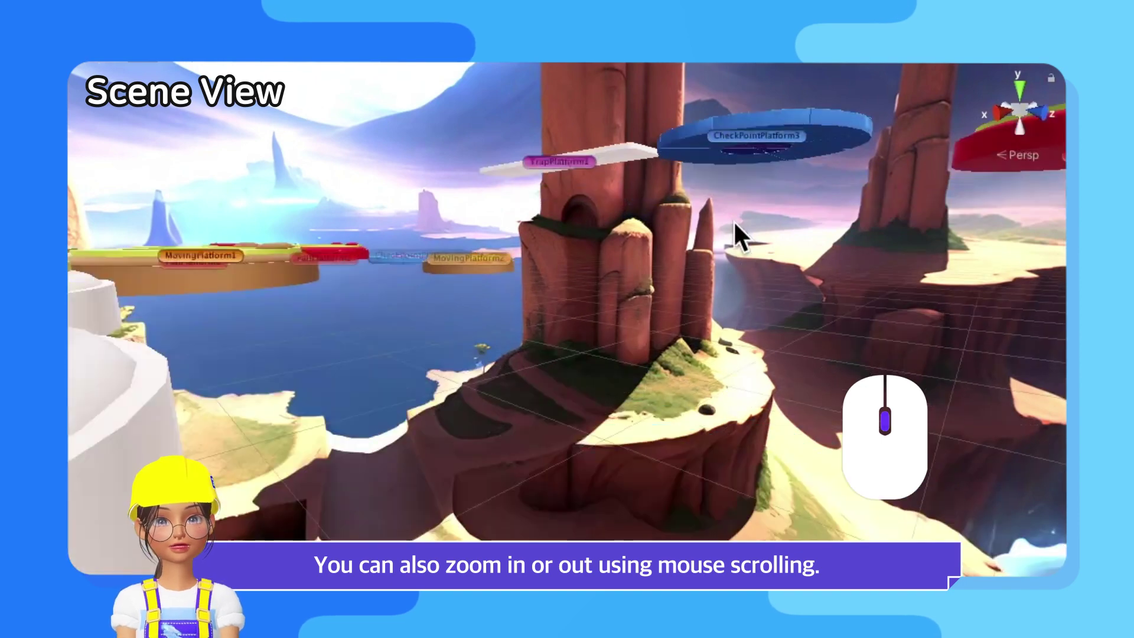
scroll(734, 220, up, 3)
scroll(733, 221, up, 2)
scroll(734, 221, down, 3)
scroll(742, 220, down, 2)
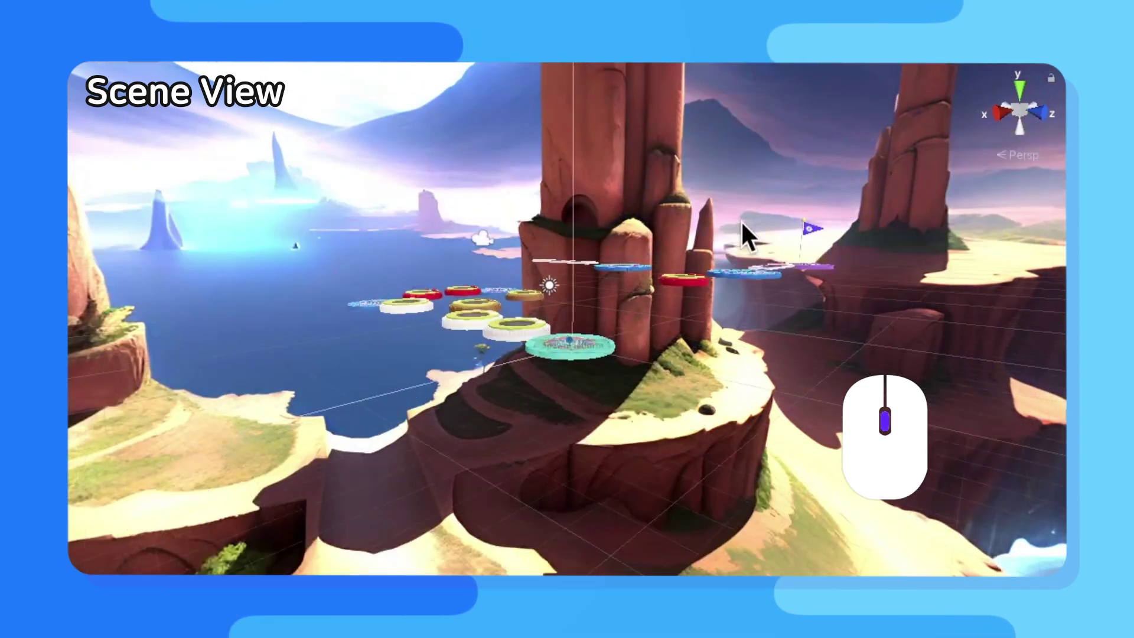
scroll(741, 219, up, 1)
scroll(741, 220, up, 3)
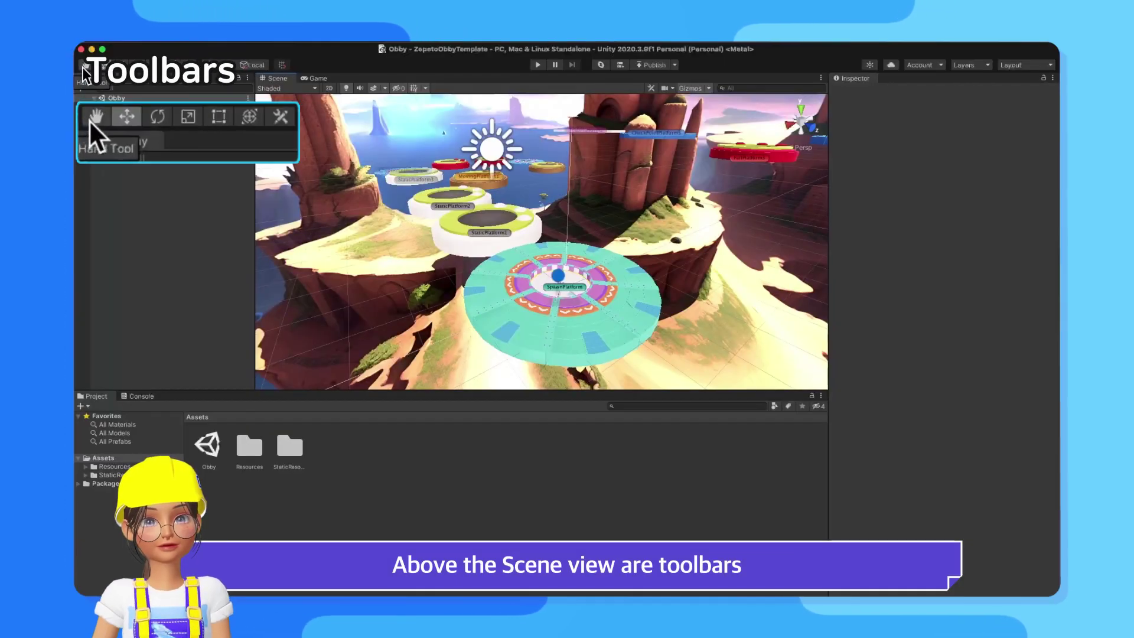
Try the Rotate and Scale tools while orbiting the view toward StaticPlatform1
click(159, 117)
click(183, 116)
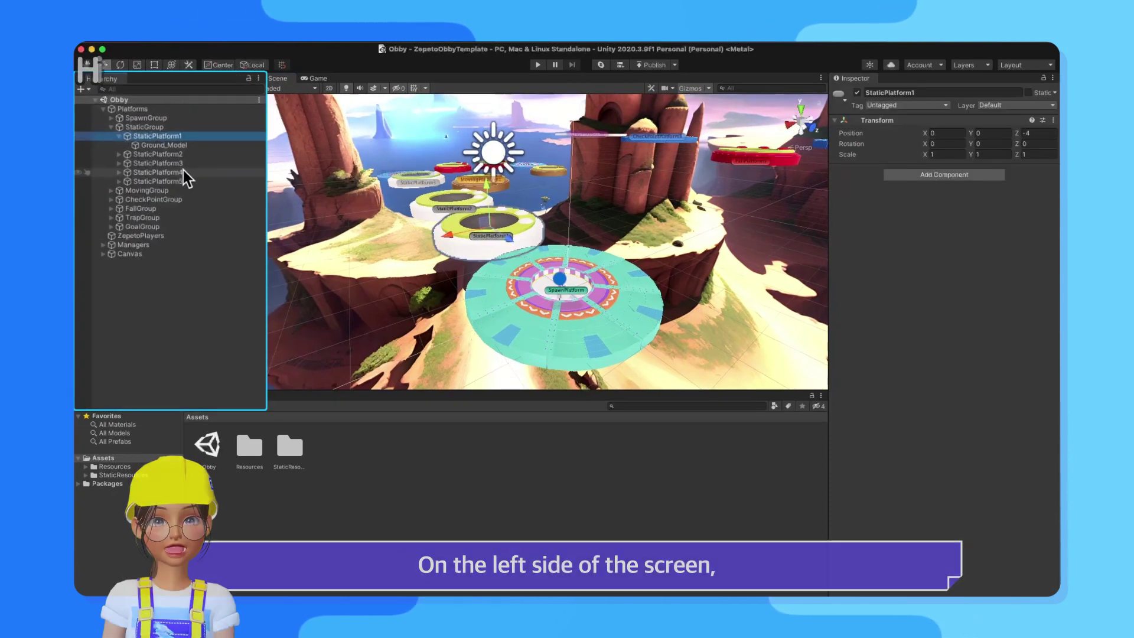
right_drag(506, 198, 458, 217)
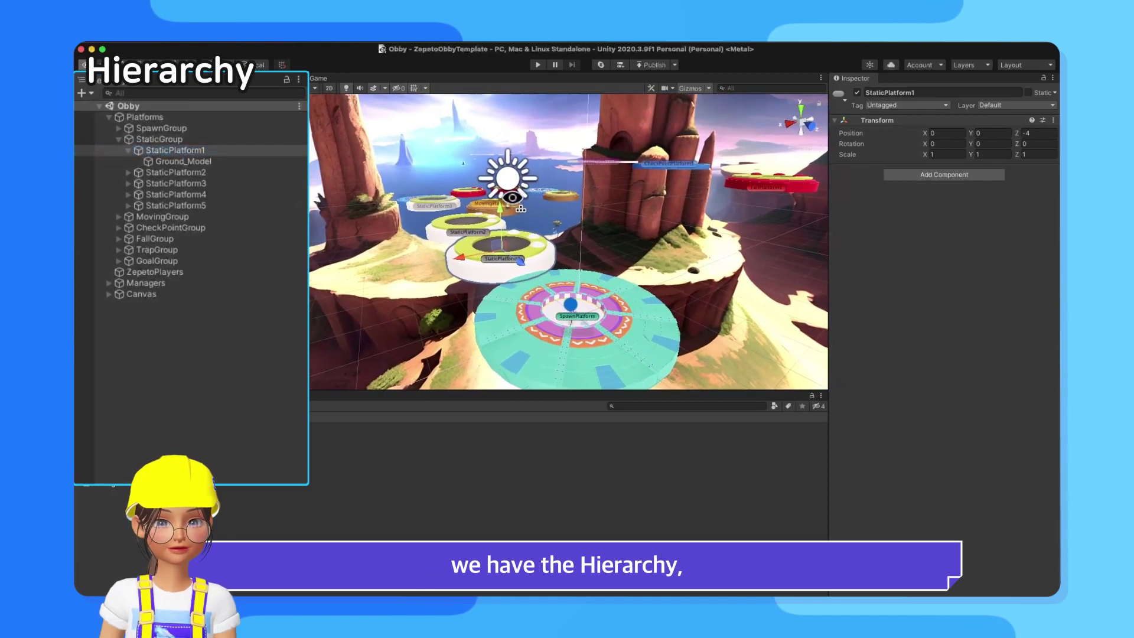
right_drag(458, 218, 500, 212)
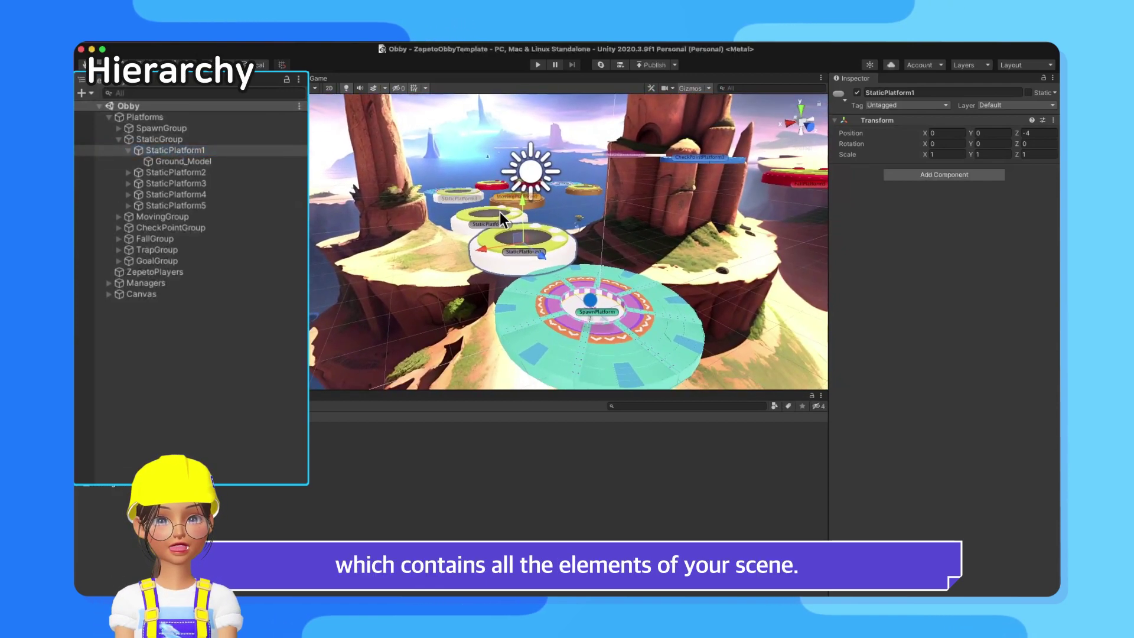
scroll(500, 214, up, 2)
scroll(500, 213, up, 2)
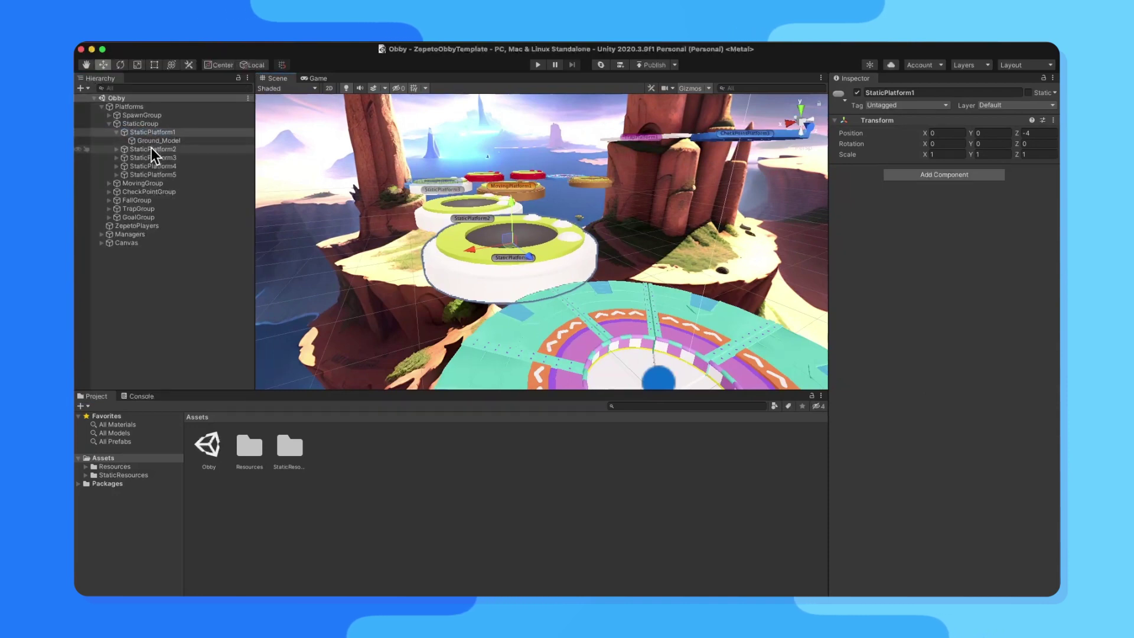
Select StaticPlatform2 without renaming it, then select StaticPlatform1 and frame it
click(153, 150)
click(152, 150)
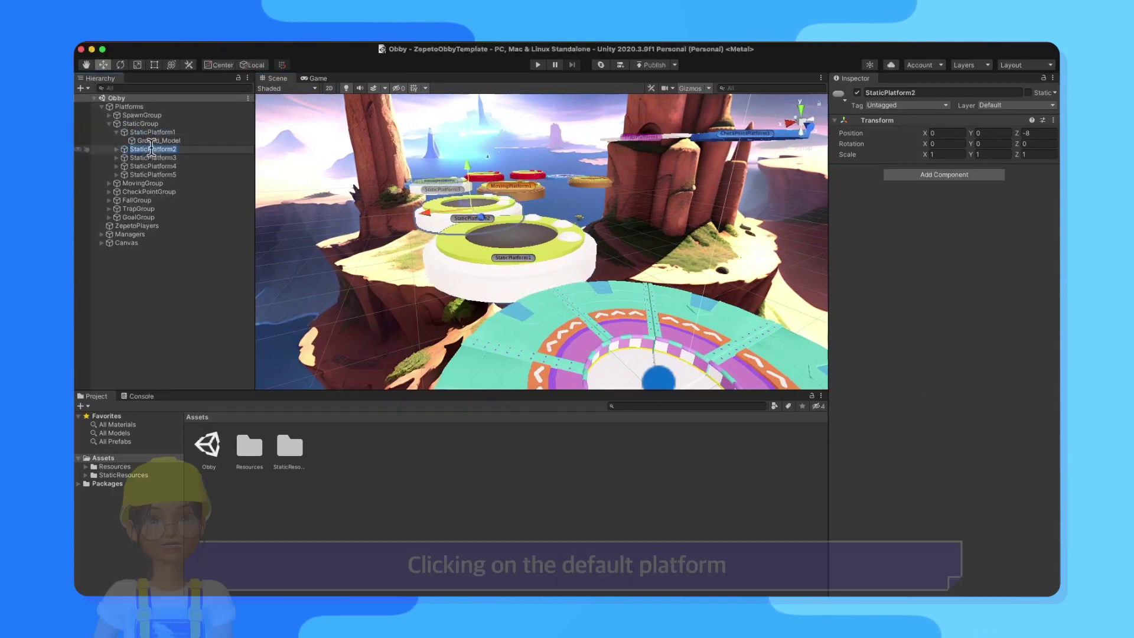
key(Return)
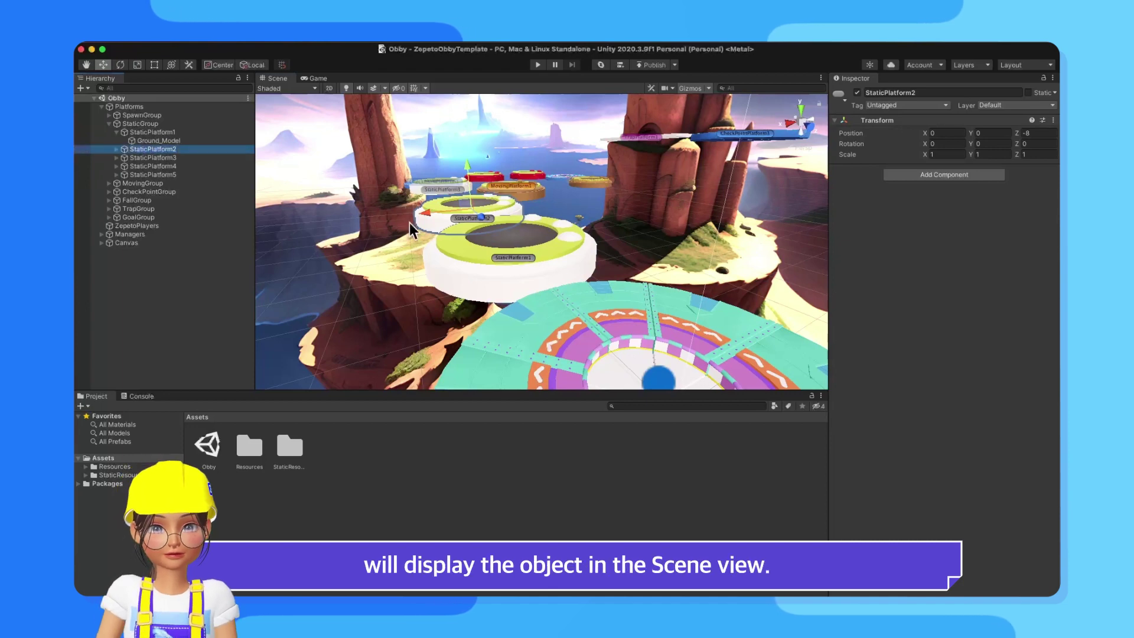
click(135, 131)
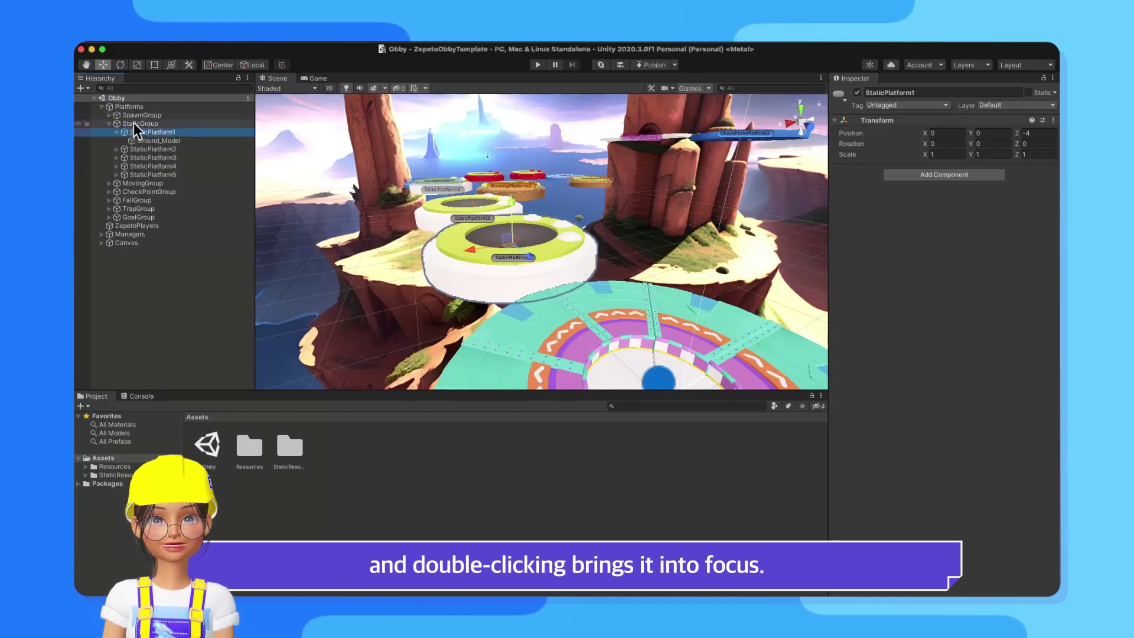
double_click(137, 130)
double_click(140, 130)
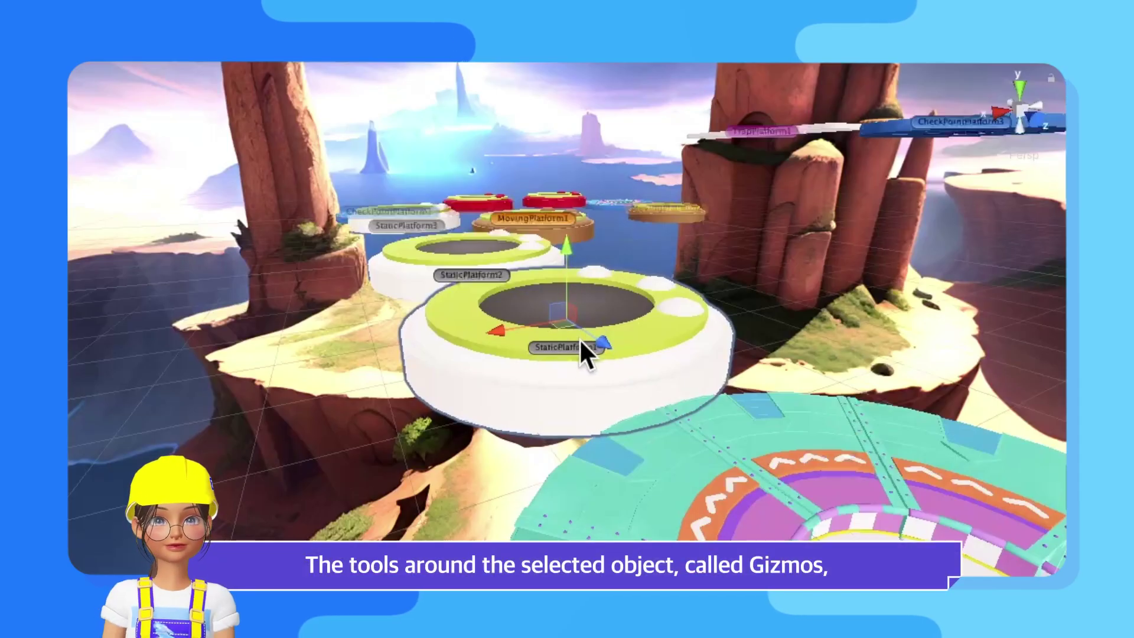
Drag StaticPlatform1 toward the camera and back with the Move gizmo
mouse_move(585, 335)
mouse_down()
mouse_move(496, 326)
mouse_move(556, 211)
mouse_move(570, 349)
mouse_up()
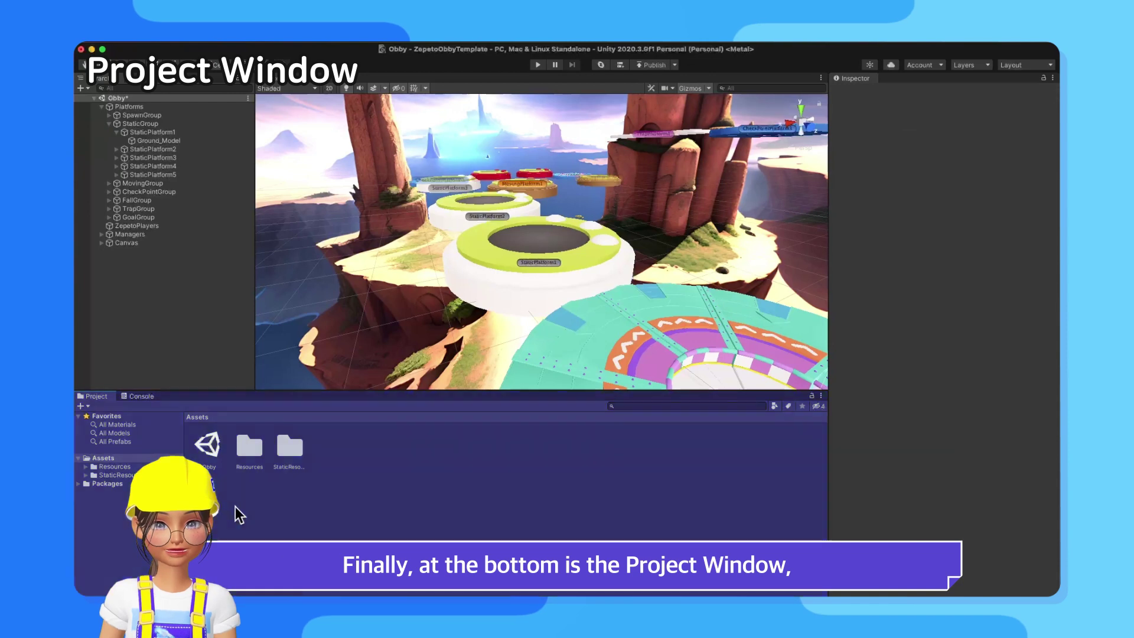
Show the Project window's Create menu, then the Obby scene asset's context actions, adding nothing
right_click(321, 495)
mouse_move(377, 292)
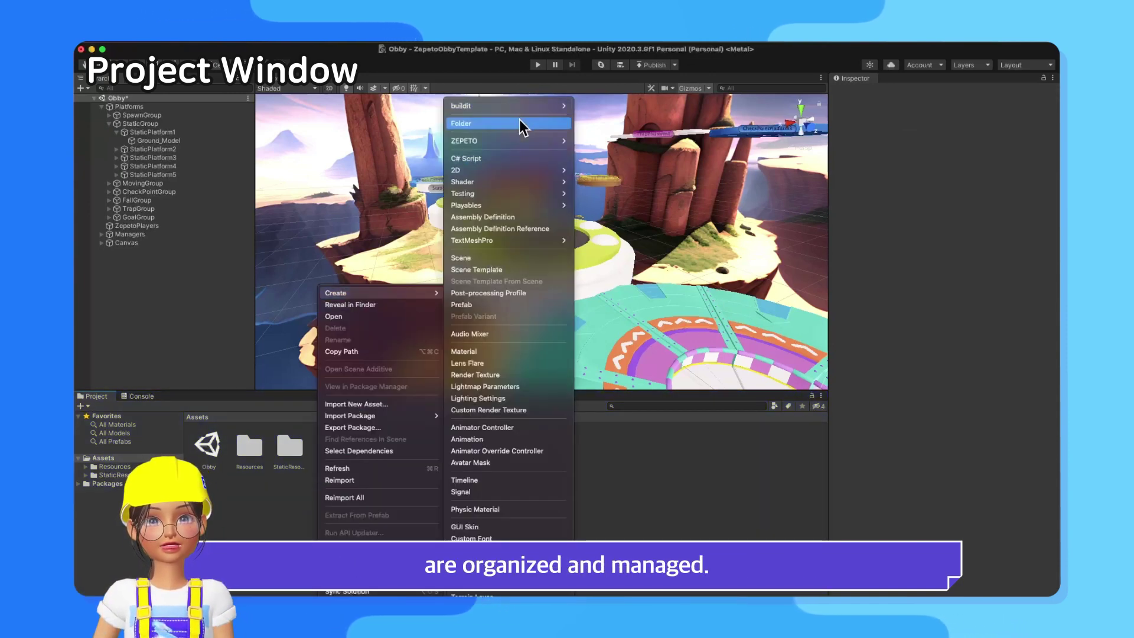
click(243, 527)
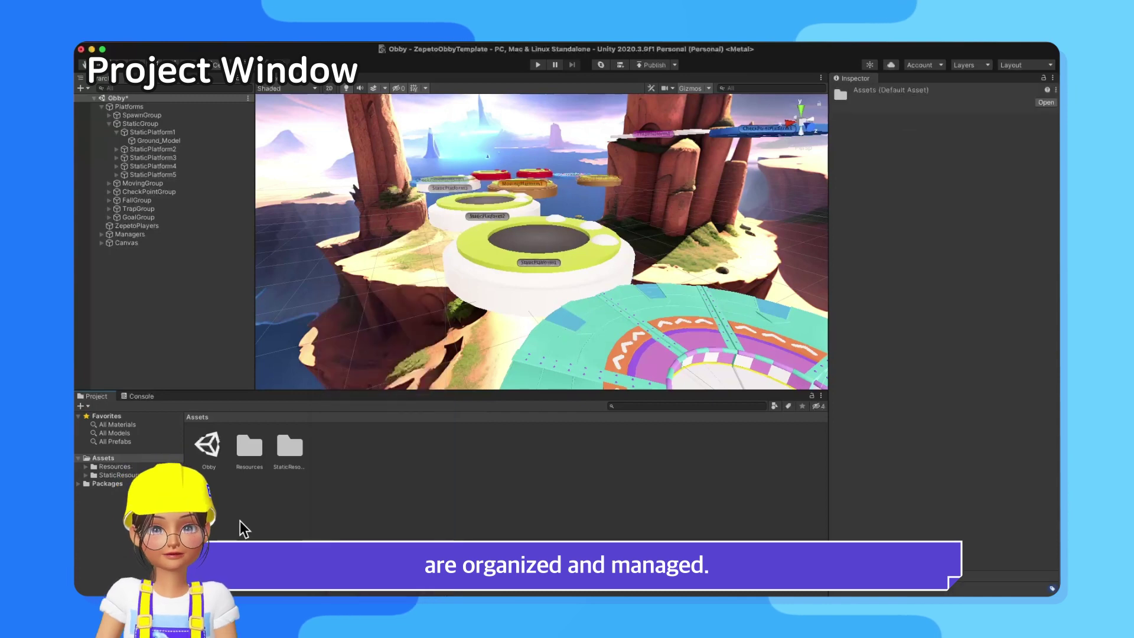
click(207, 447)
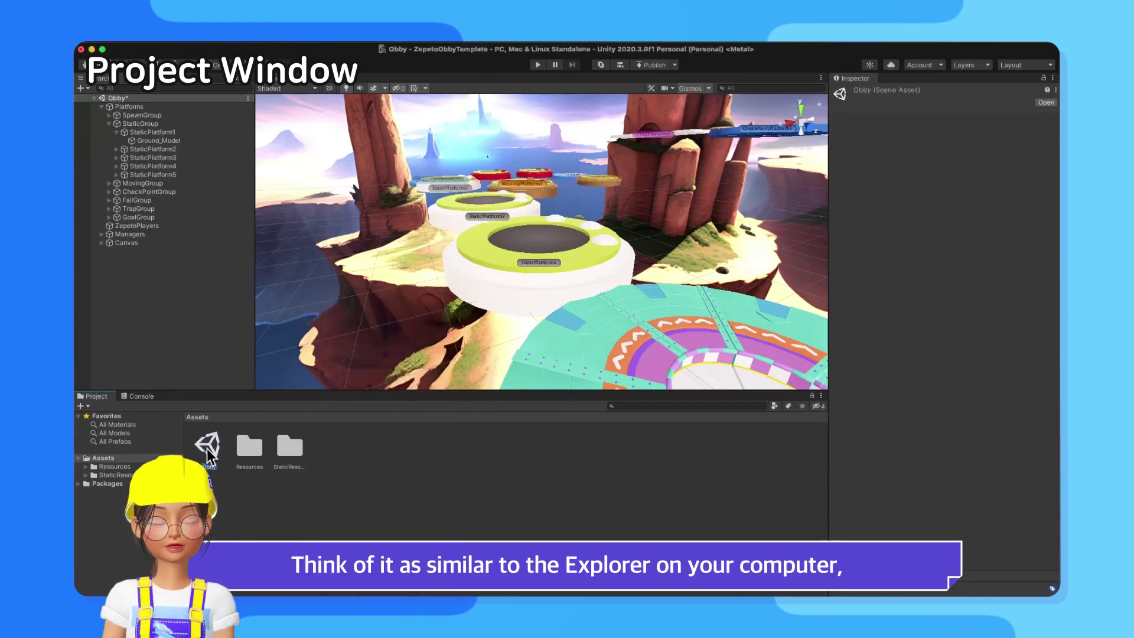
right_click(207, 450)
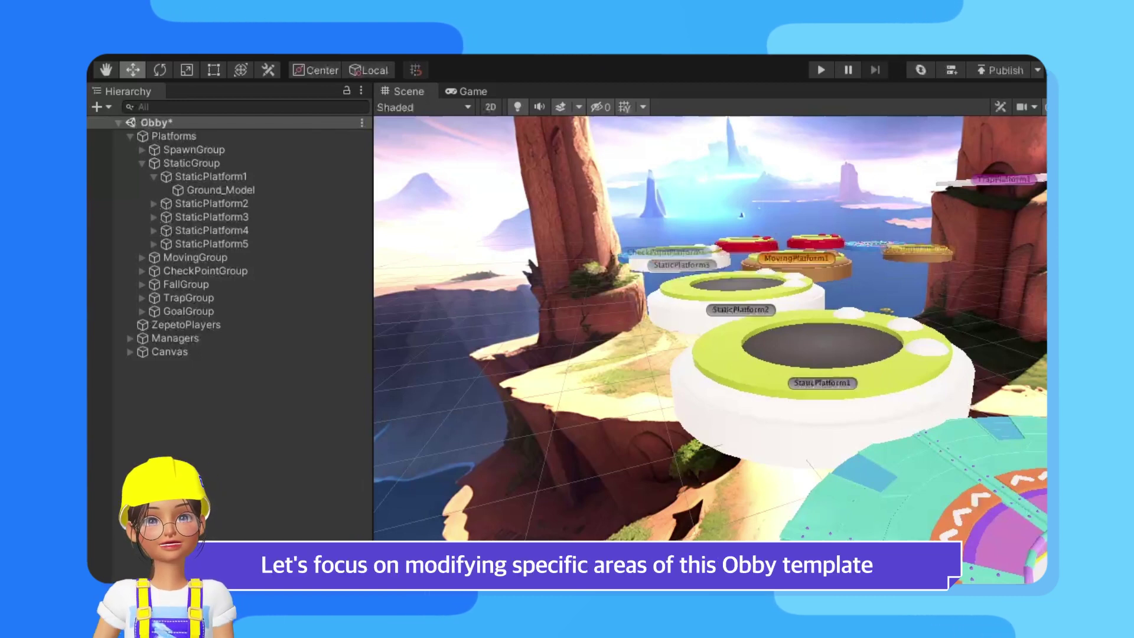
Collapse Platforms, select Platforms and ZepetoPlayers, and briefly expand then collapse Managers
click(128, 132)
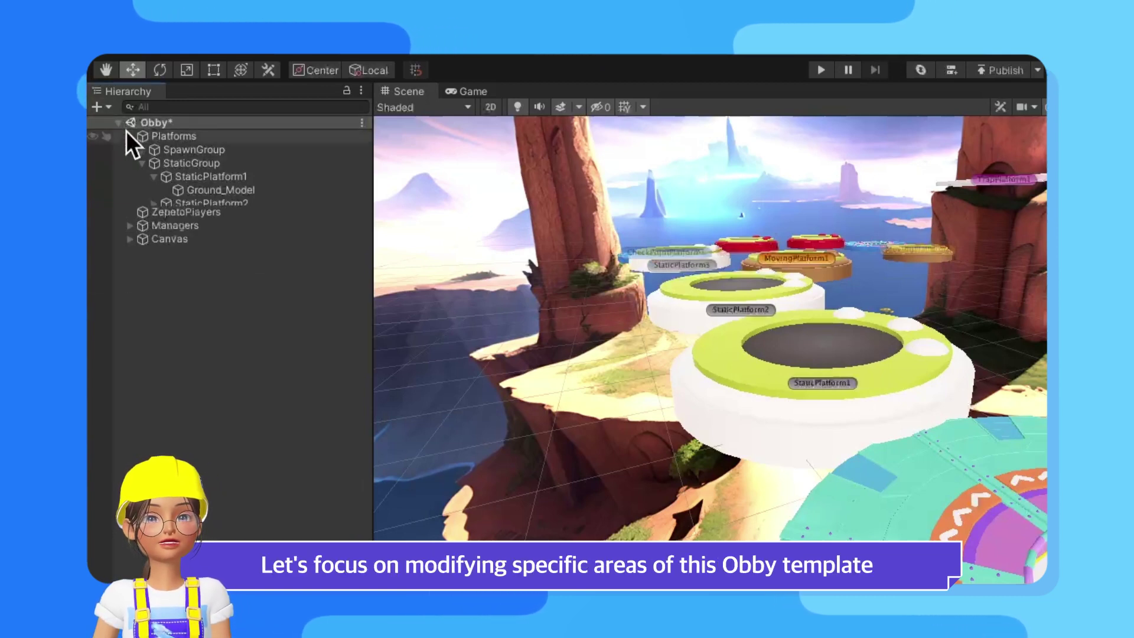
click(180, 133)
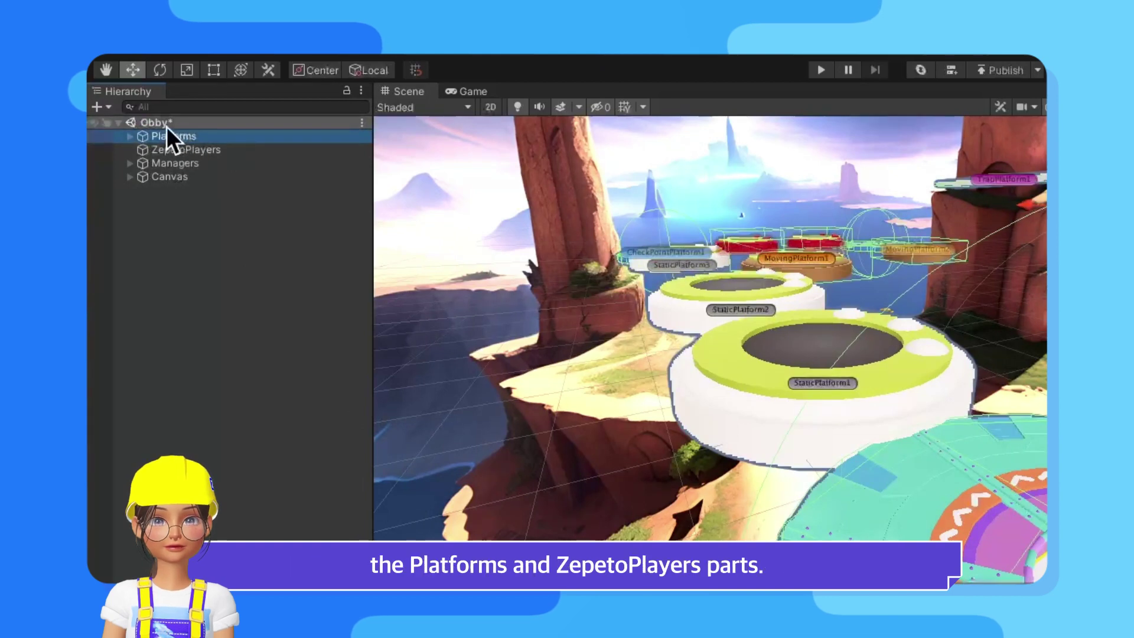
click(205, 153)
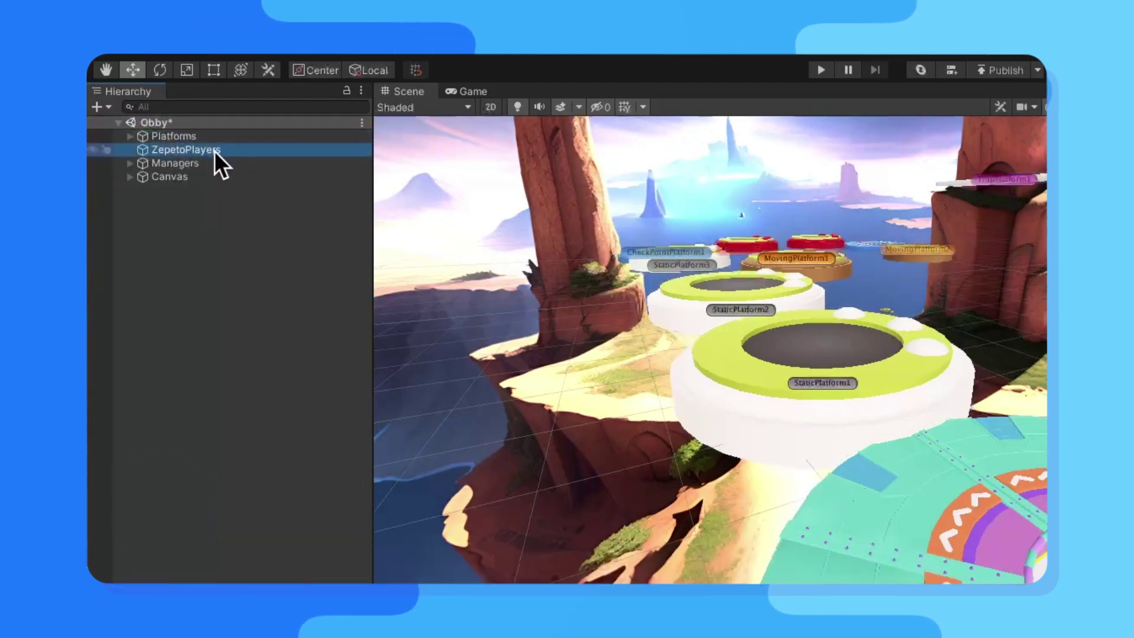
click(131, 163)
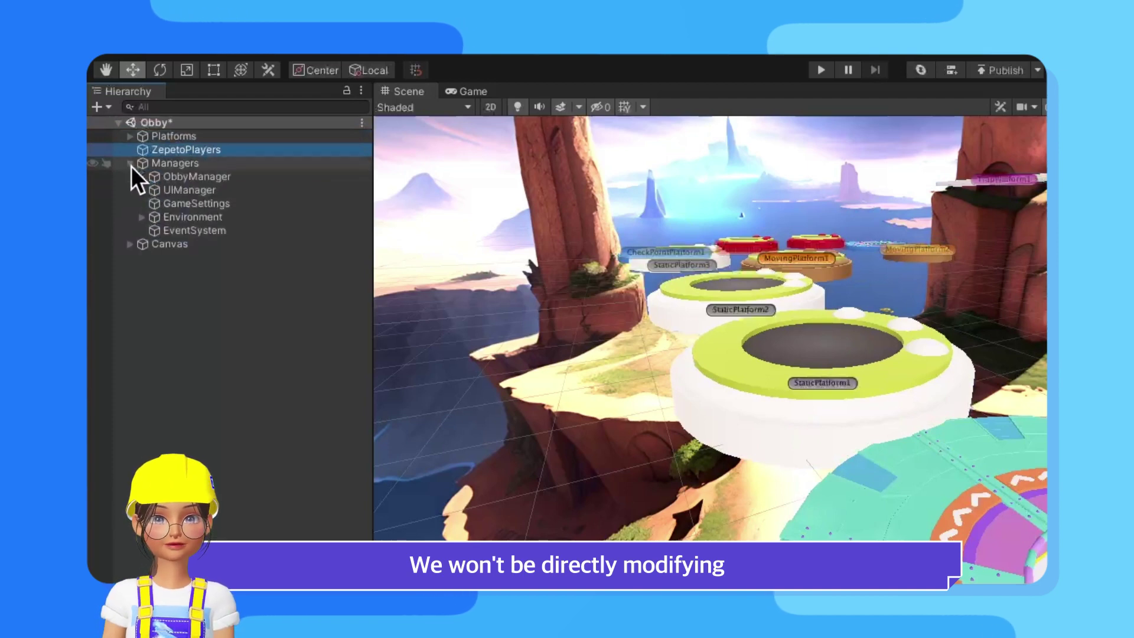
click(130, 163)
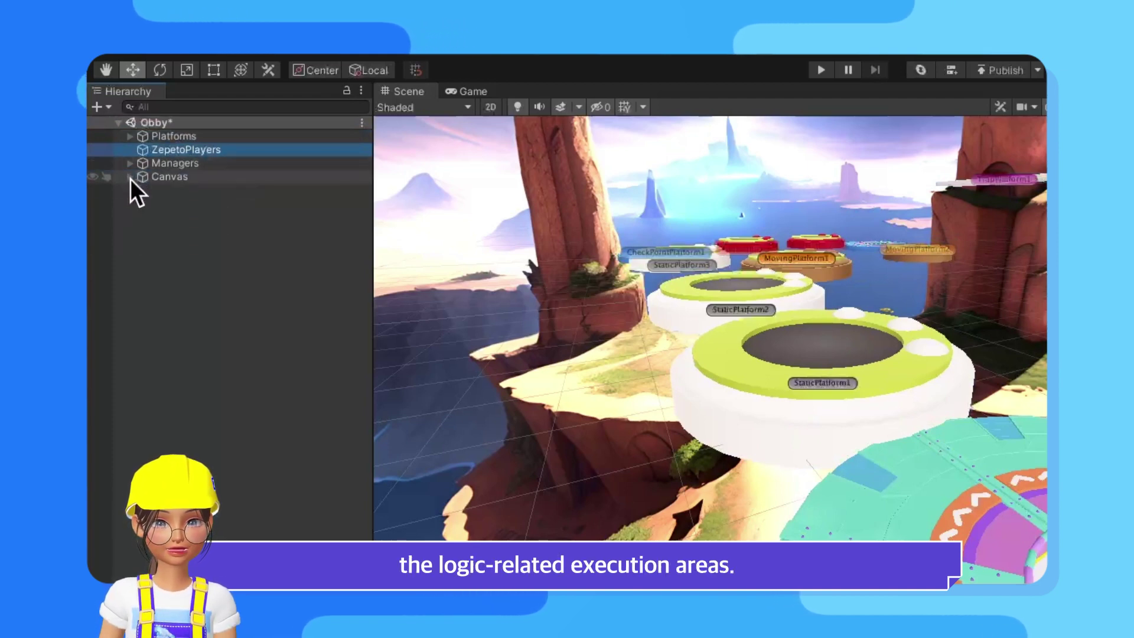